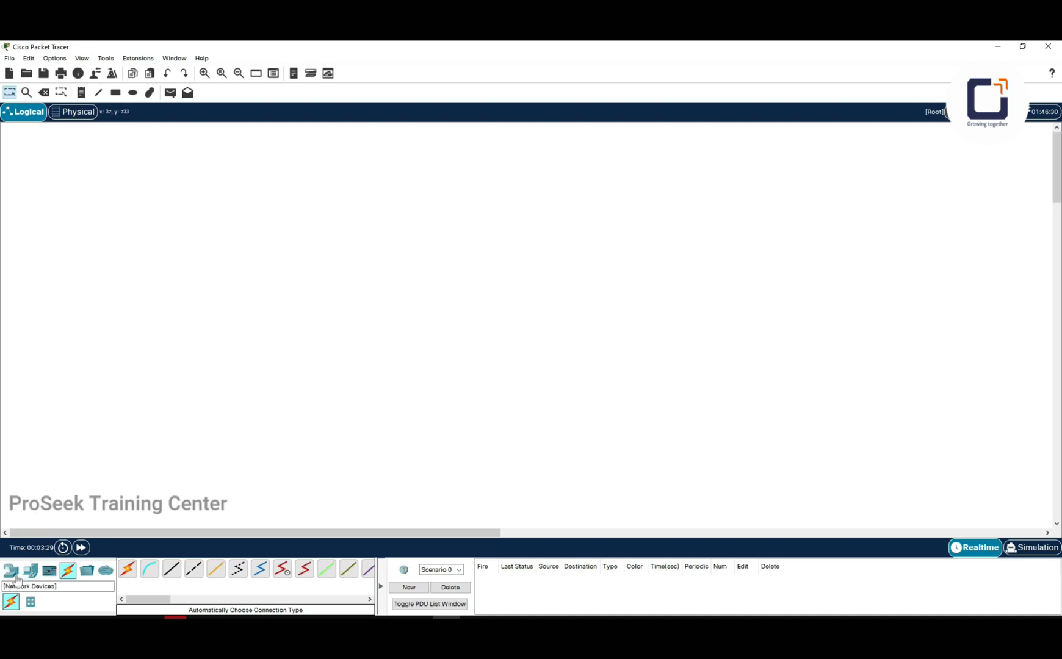
Place a 2960 switch in the upper-middle part of the empty logical workspace.
{"action": "left_click", "coordinate": [12, 572]}
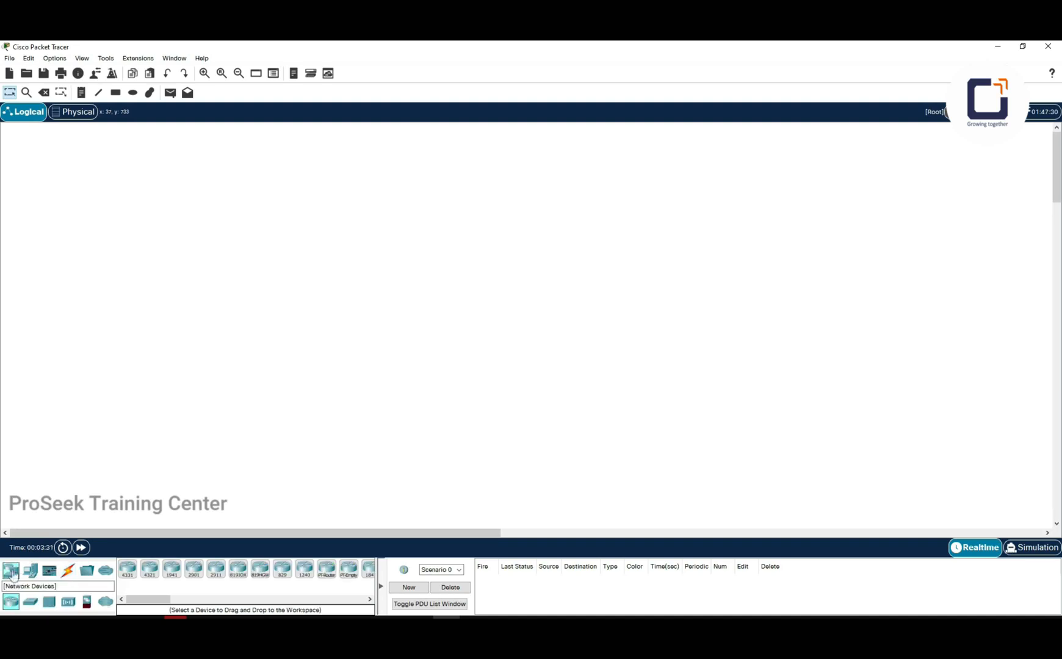
{"action": "left_click", "coordinate": [28, 602]}
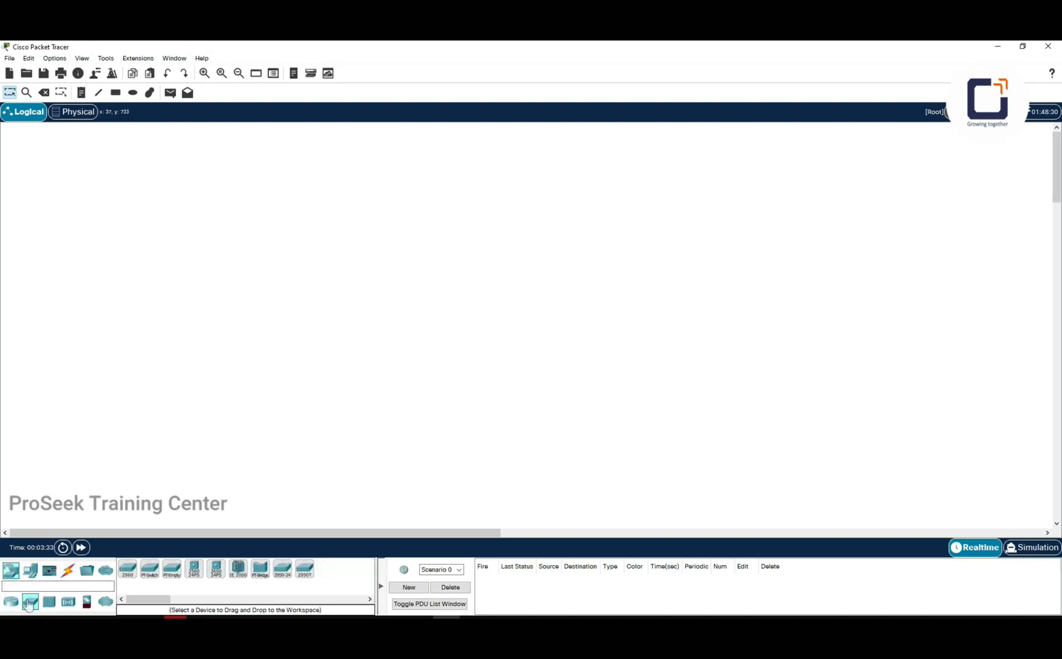
{"action": "left_click", "coordinate": [126, 571]}
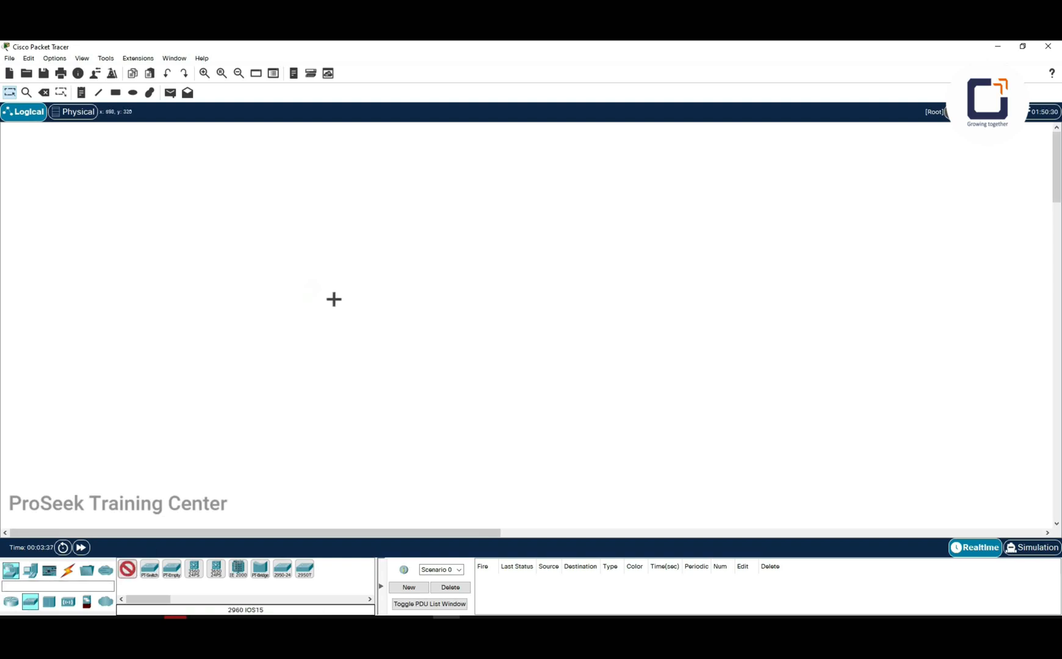
{"action": "left_click", "coordinate": [349, 295]}
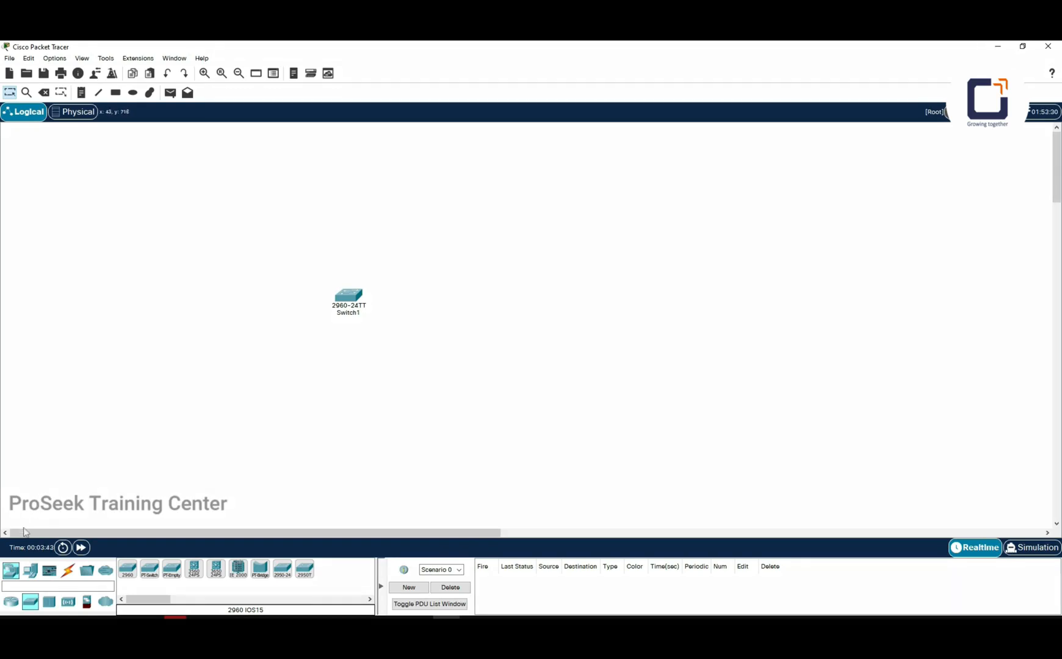
Add two PC end devices below the switch, one on each side of it.
{"action": "left_click", "coordinate": [30, 572]}
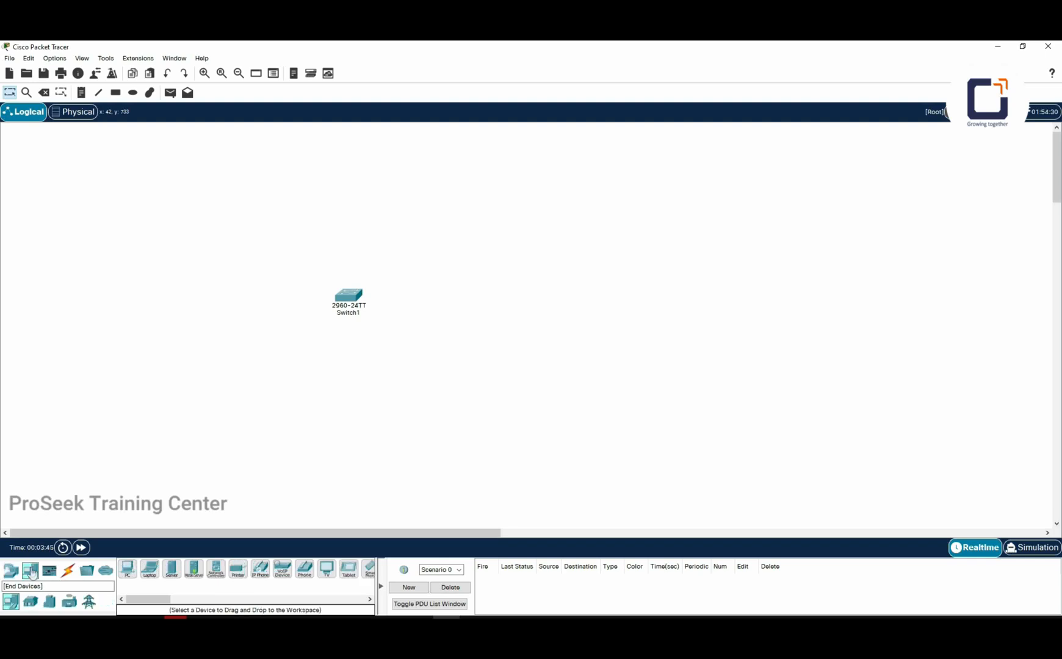
{"action": "left_click", "coordinate": [133, 576]}
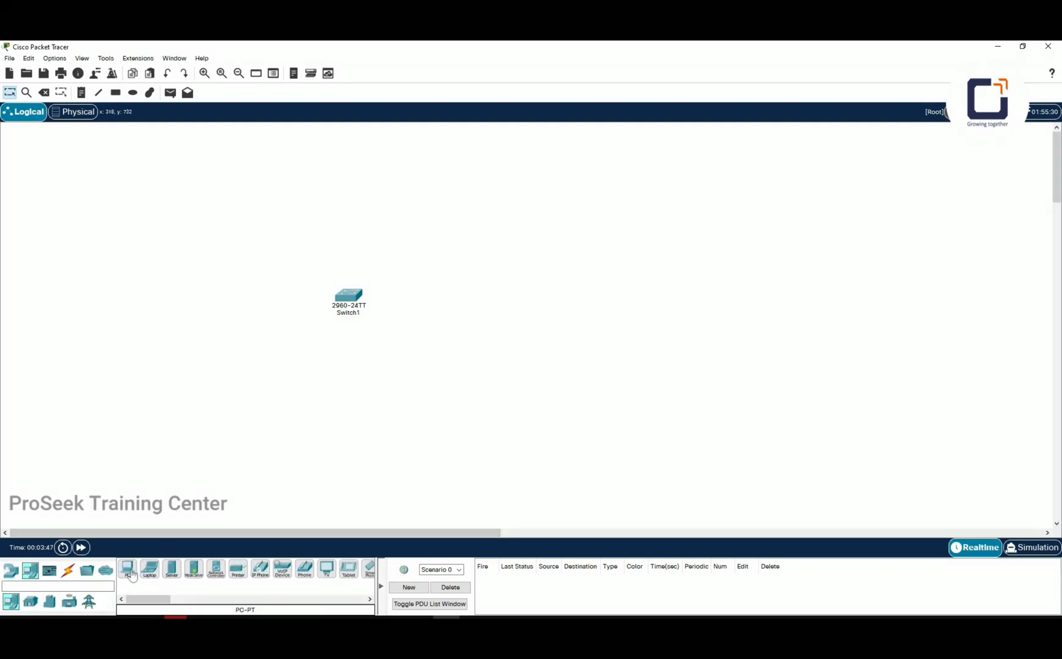
{"action": "left_click", "coordinate": [388, 366]}
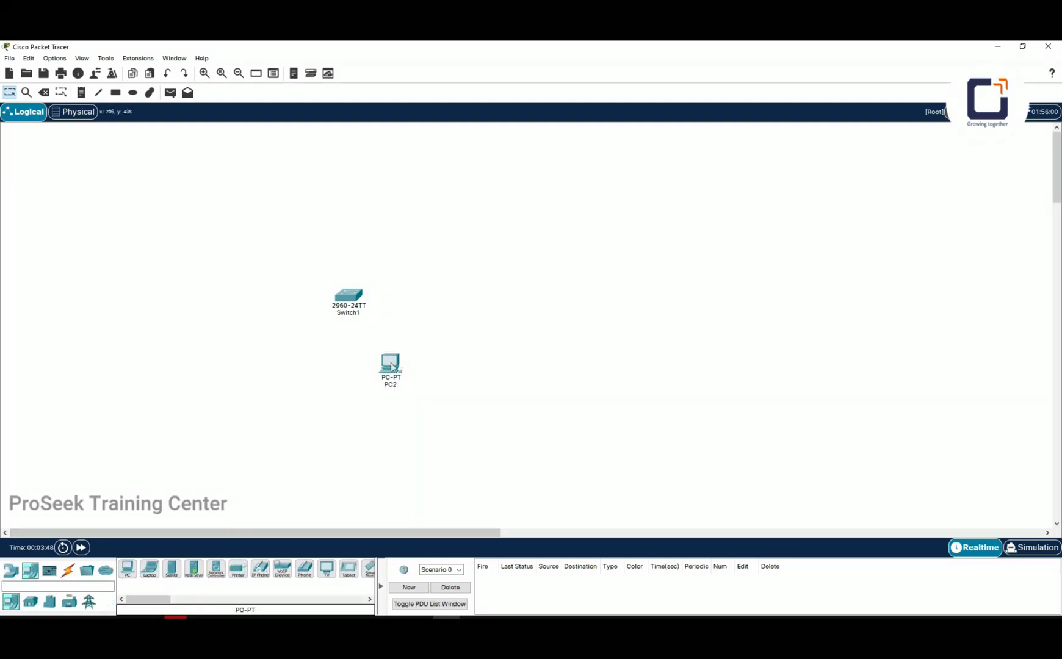
{"action": "left_click", "coordinate": [127, 571]}
{"action": "left_click", "coordinate": [275, 370]}
Place a Server-PT to the upper left of the switch and move the switch up level with it.
{"action": "left_click", "coordinate": [173, 574]}
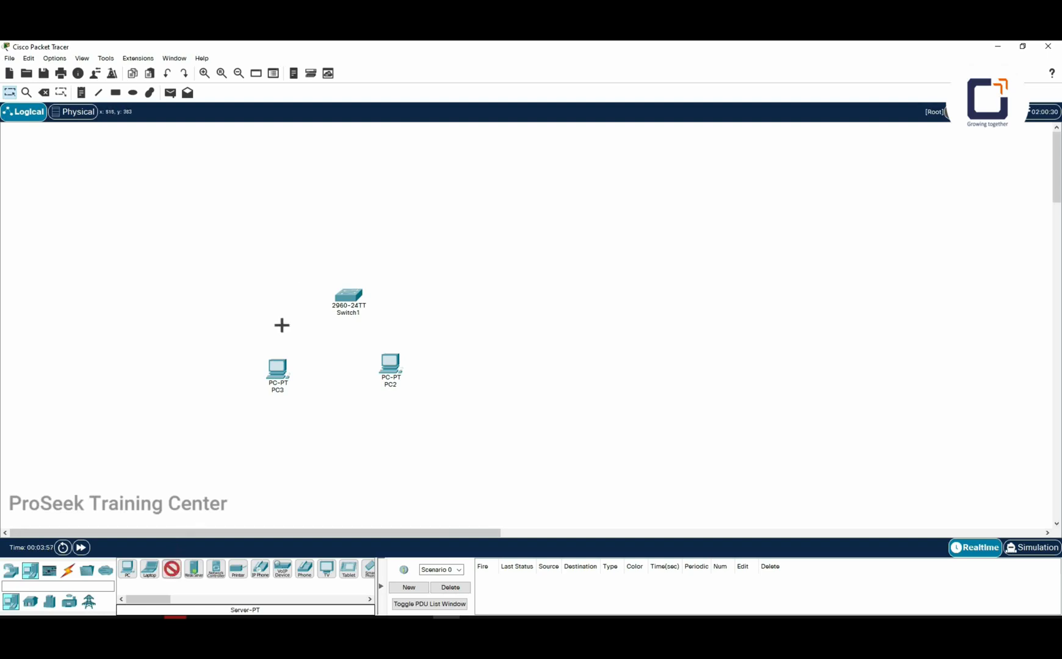
{"action": "left_click", "coordinate": [241, 251]}
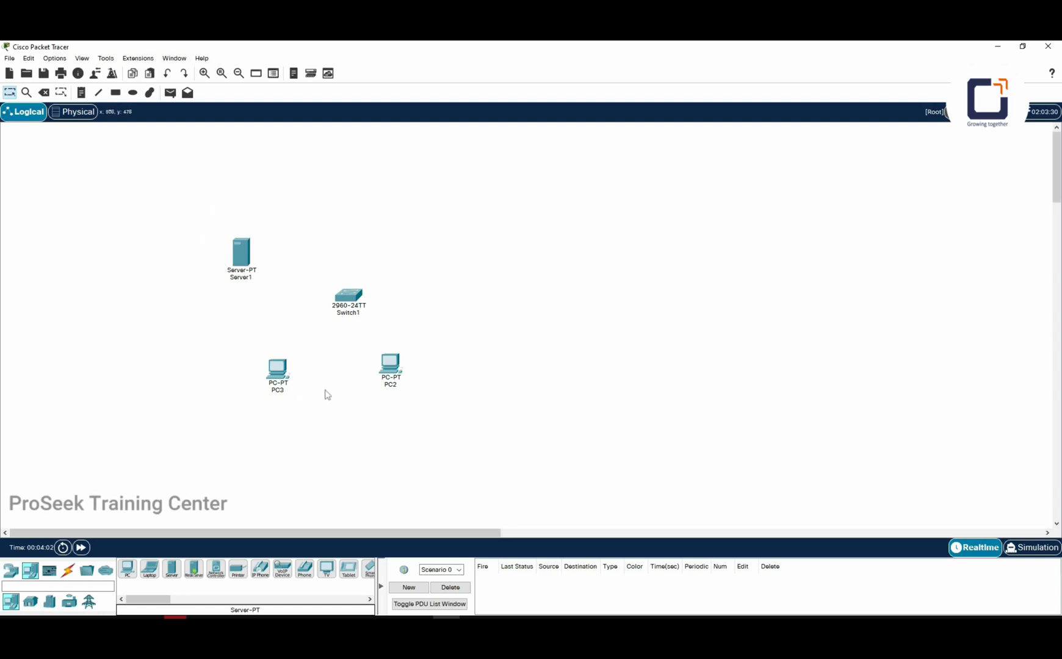
{"action": "left_click_drag", "start_coordinate": [355, 298], "coordinate": [354, 261]}
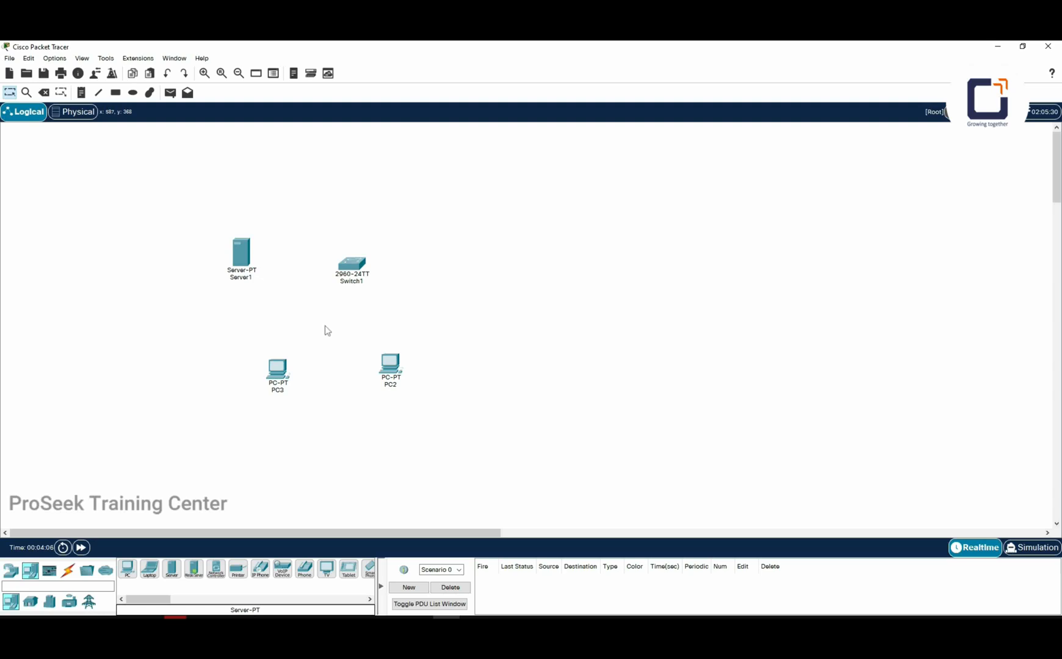
Connect Server1 to Switch1 using the automatically chosen connection type.
{"action": "left_click", "coordinate": [68, 573]}
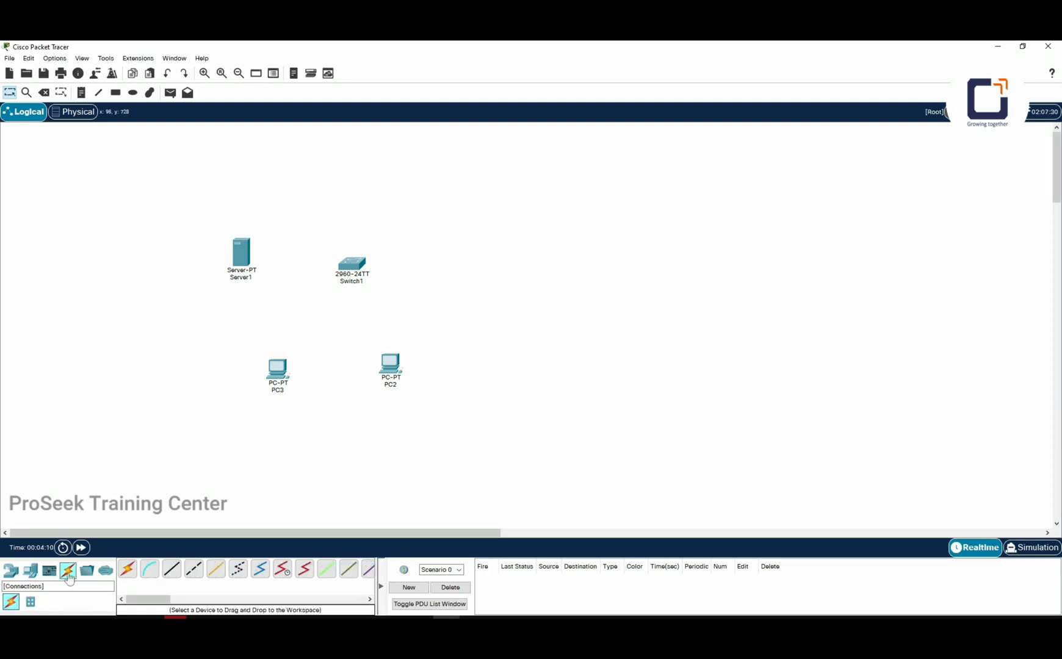
{"action": "left_click", "coordinate": [130, 573]}
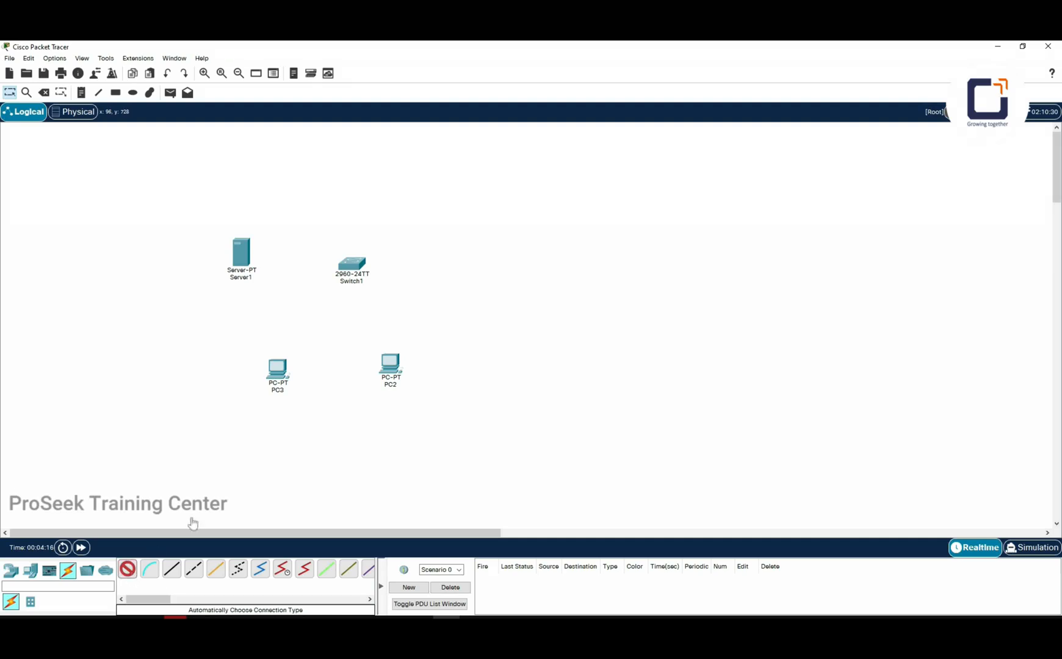
{"action": "left_click", "coordinate": [245, 255]}
{"action": "left_click", "coordinate": [356, 263]}
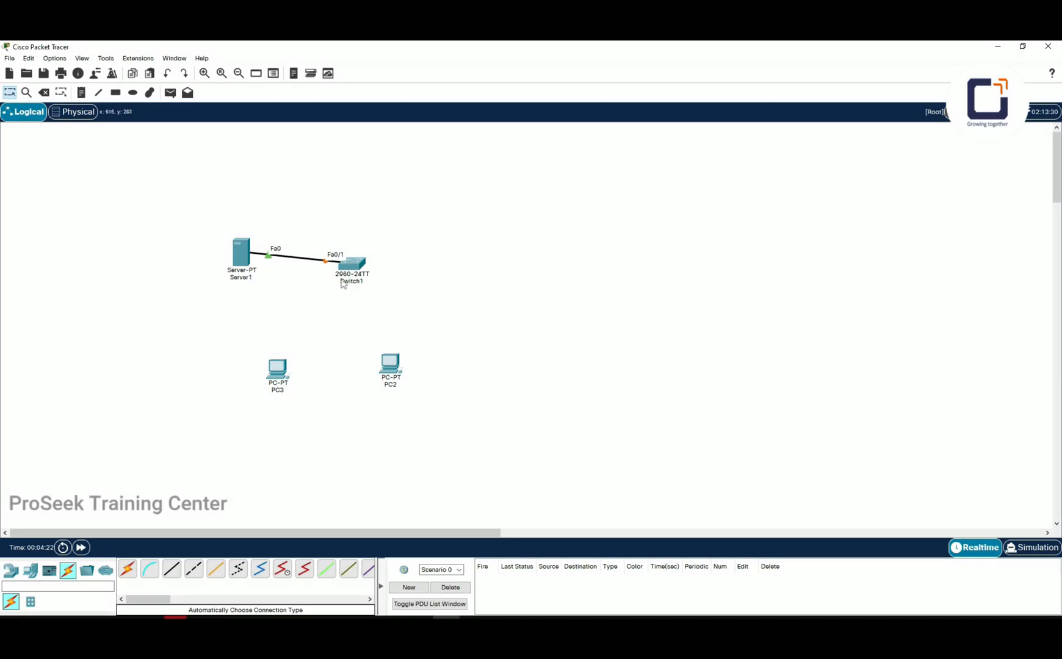
Connect PC3 and PC2 to Switch1, each with an automatically chosen cable.
{"action": "left_click", "coordinate": [130, 569]}
{"action": "left_click", "coordinate": [278, 368]}
{"action": "left_click", "coordinate": [360, 265]}
{"action": "left_click", "coordinate": [127, 570]}
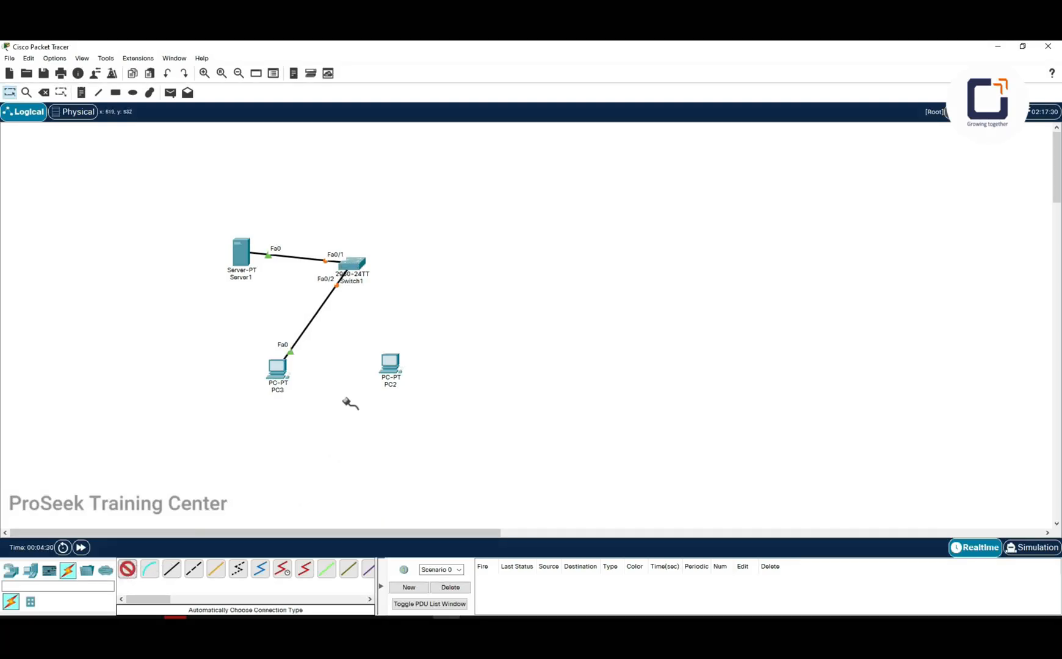
{"action": "left_click", "coordinate": [386, 365]}
{"action": "left_click", "coordinate": [357, 264]}
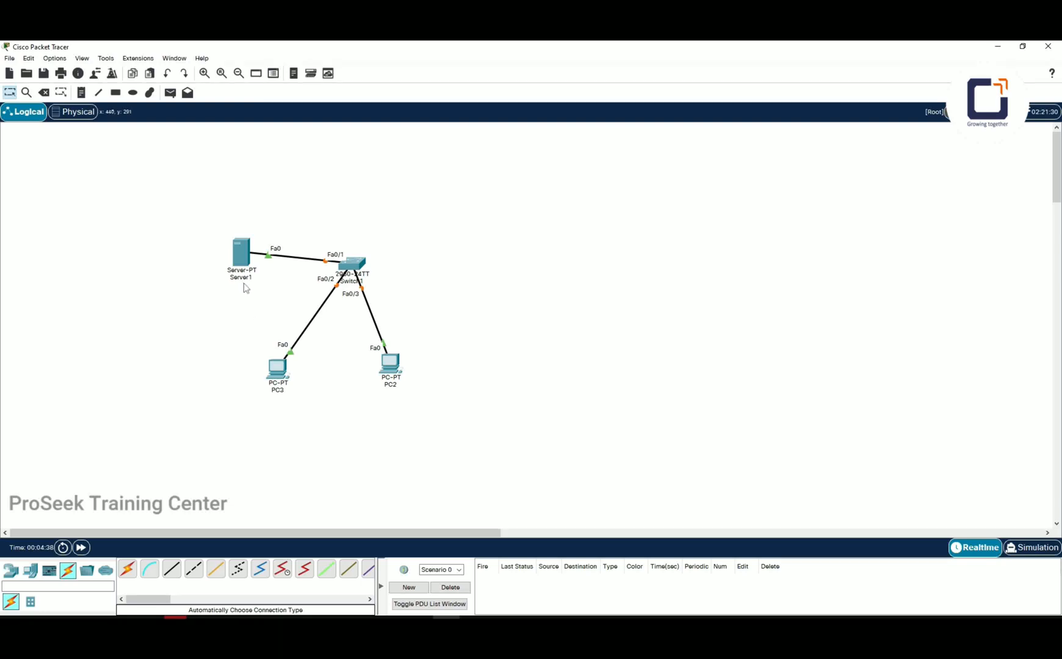
Assign Server1 the static IPv4 address 192.168.1.253 with subnet mask 255.255.255.0 in its IP configuration.
{"action": "left_click", "coordinate": [241, 259]}
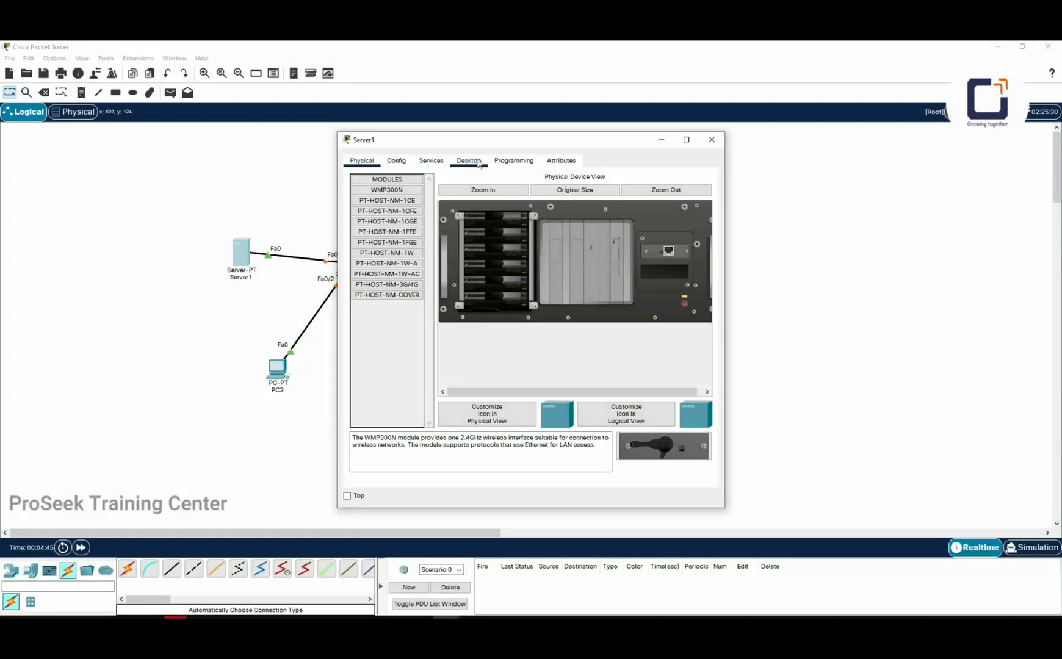
{"action": "left_click", "coordinate": [480, 164]}
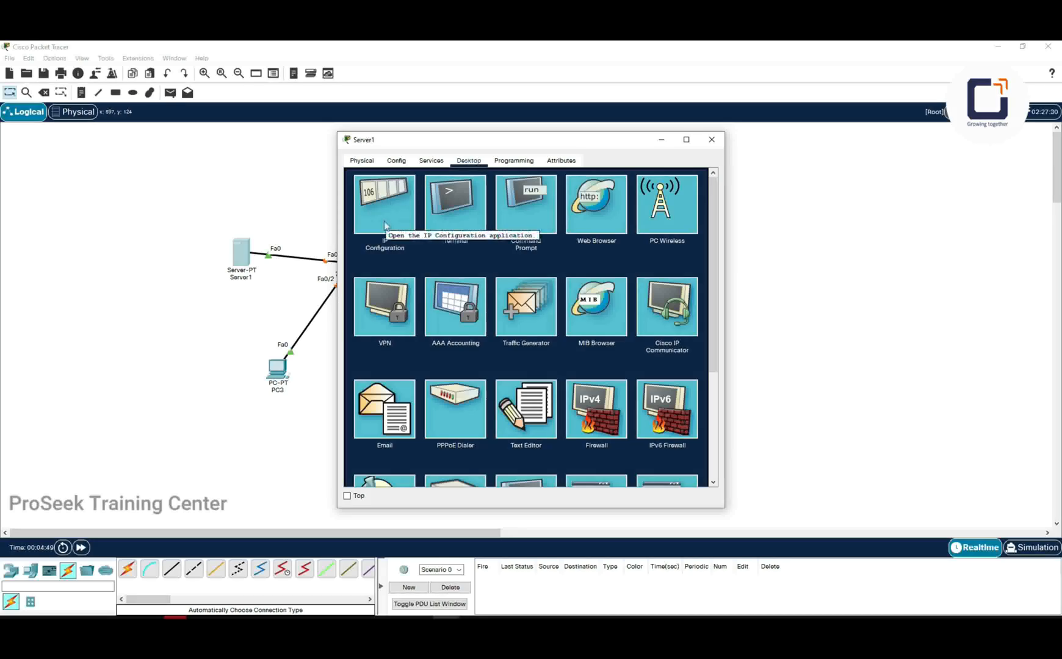
{"action": "left_click", "coordinate": [385, 226]}
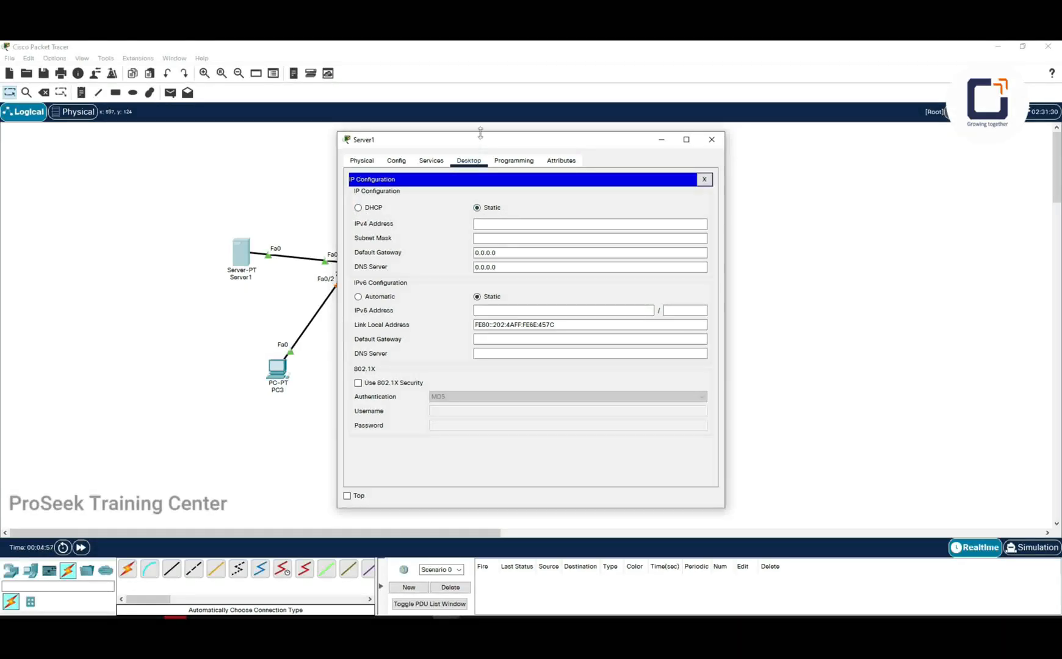
{"action": "left_click_drag", "start_coordinate": [482, 143], "coordinate": [611, 154]}
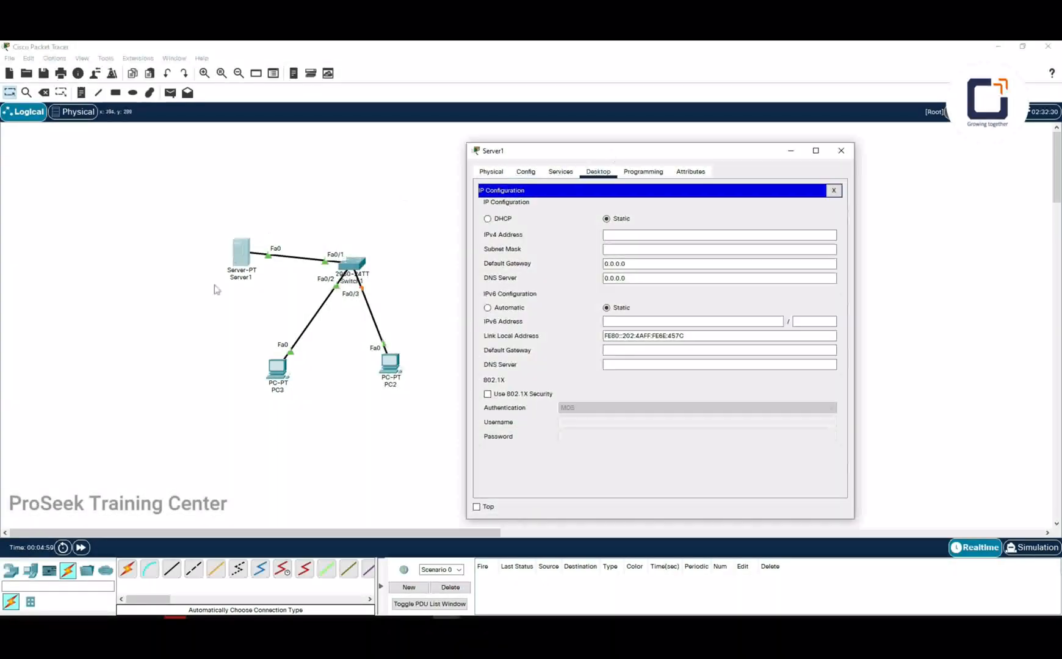
{"action": "left_click", "coordinate": [623, 237]}
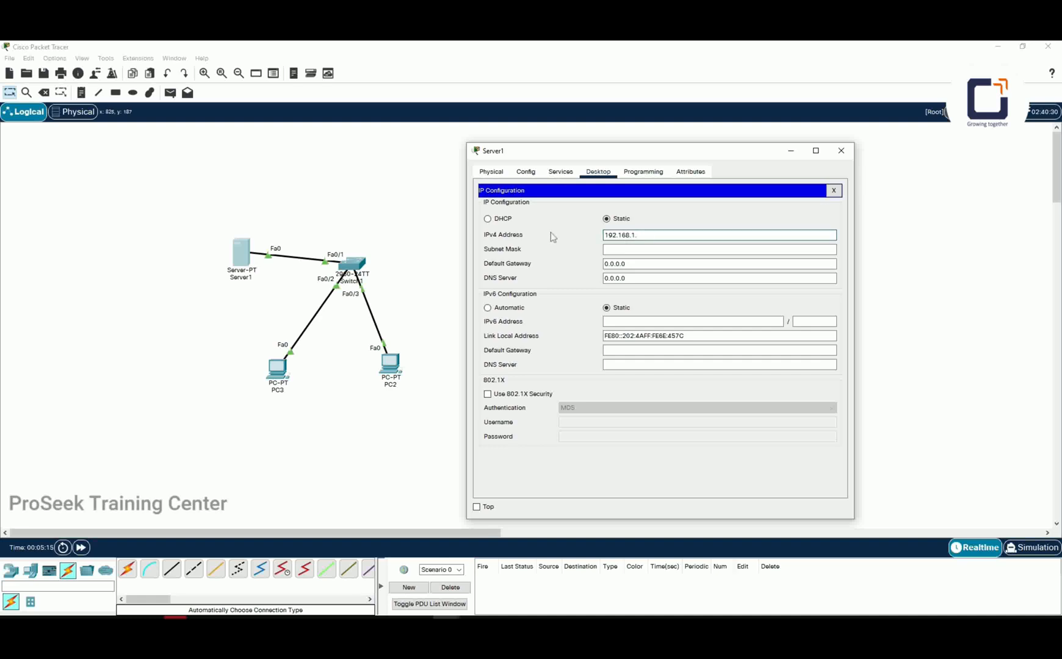
{"action": "type", "text": "253"}
{"action": "left_click", "coordinate": [644, 251]}
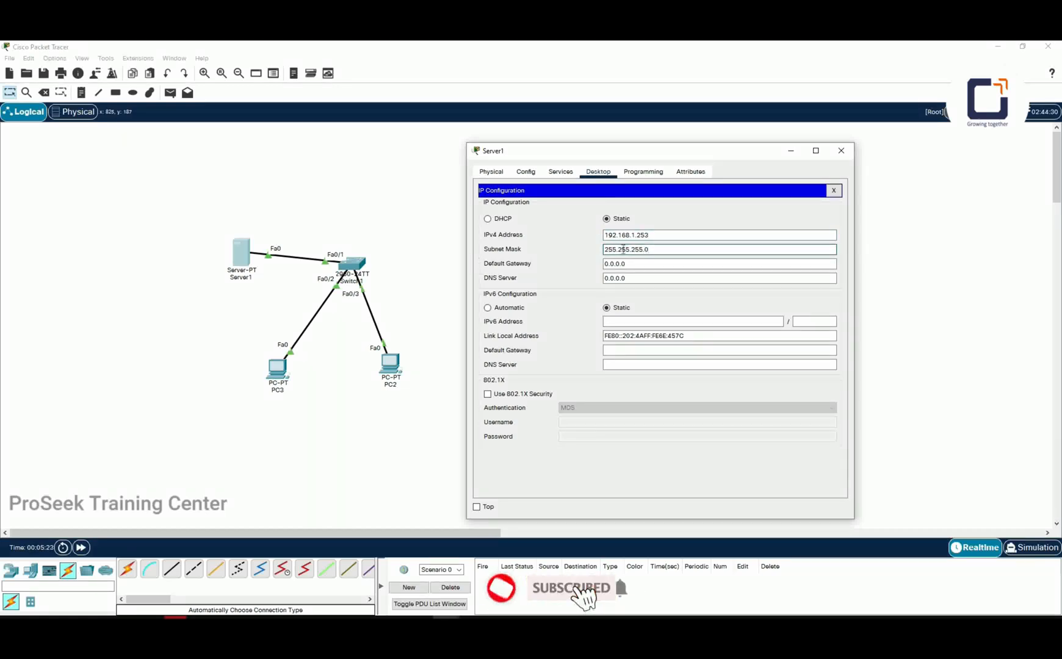
Set Server1's default gateway to 192.168.1.254 and its DNS server to 8.8.8.8.
{"action": "key", "text": "Tab"}
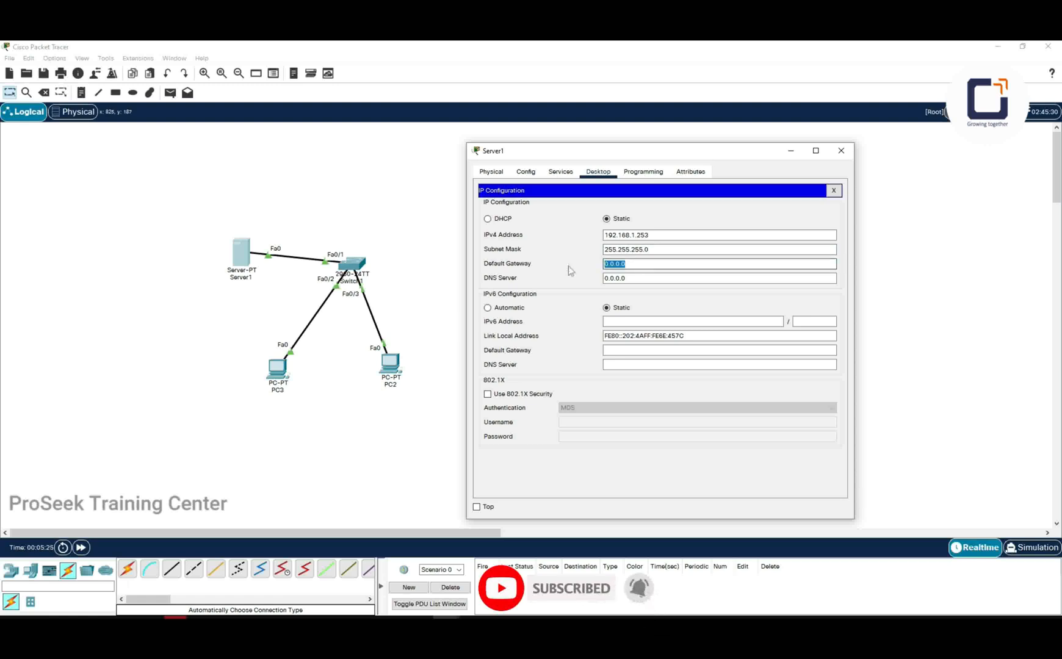
{"action": "type", "text": "192.168.1."}
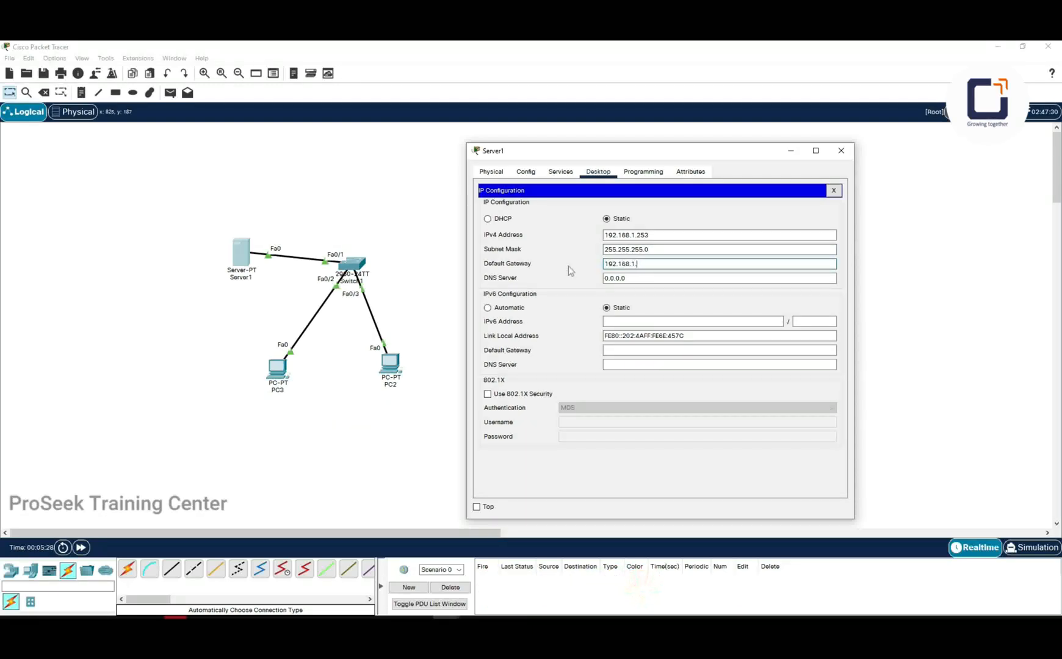
{"action": "type", "text": "254"}
{"action": "left_click", "coordinate": [607, 279]}
{"action": "left_click_drag", "start_coordinate": [642, 279], "coordinate": [539, 282]}
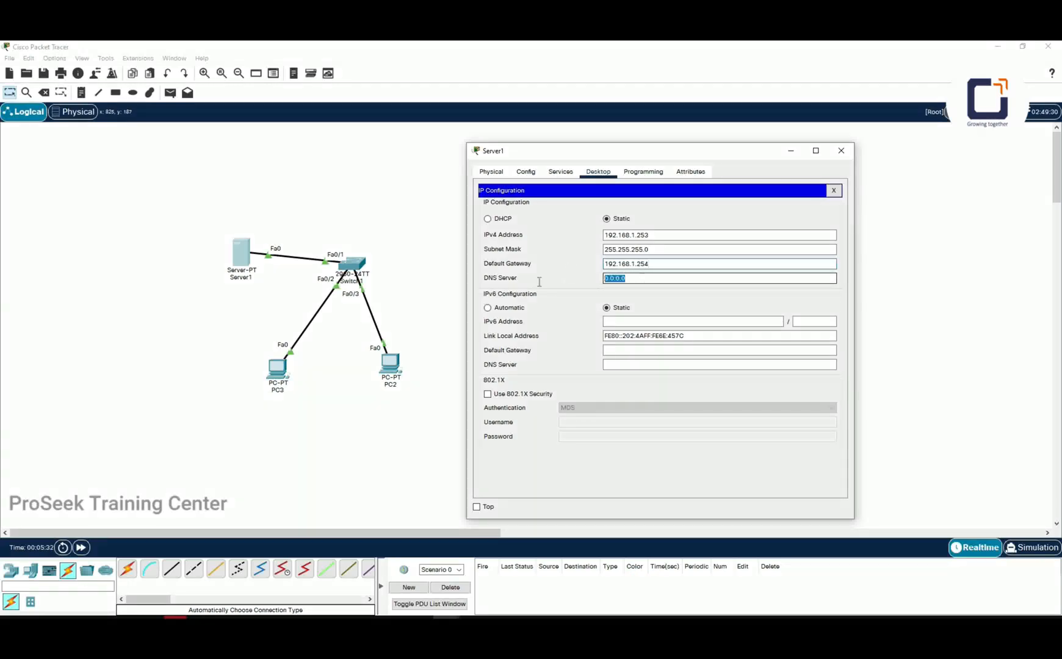
{"action": "type", "text": "8.8.8.8"}
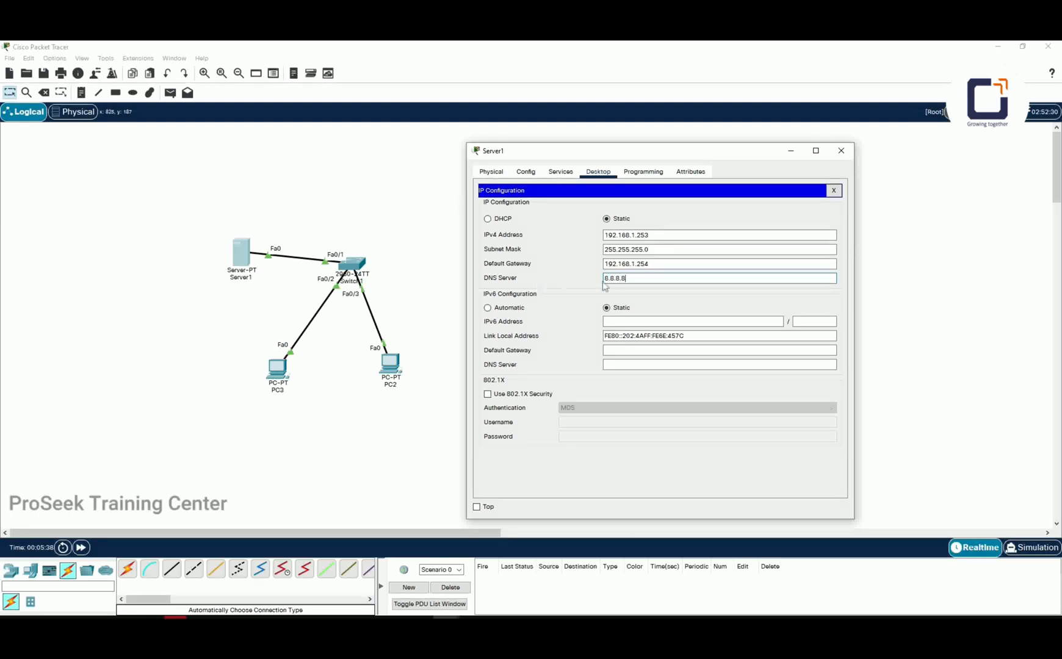
In Server1's DHCP service, set the serverPool default gateway to 192.168.1.254 and DNS server to 8.8.8.8.
{"action": "left_click", "coordinate": [561, 173]}
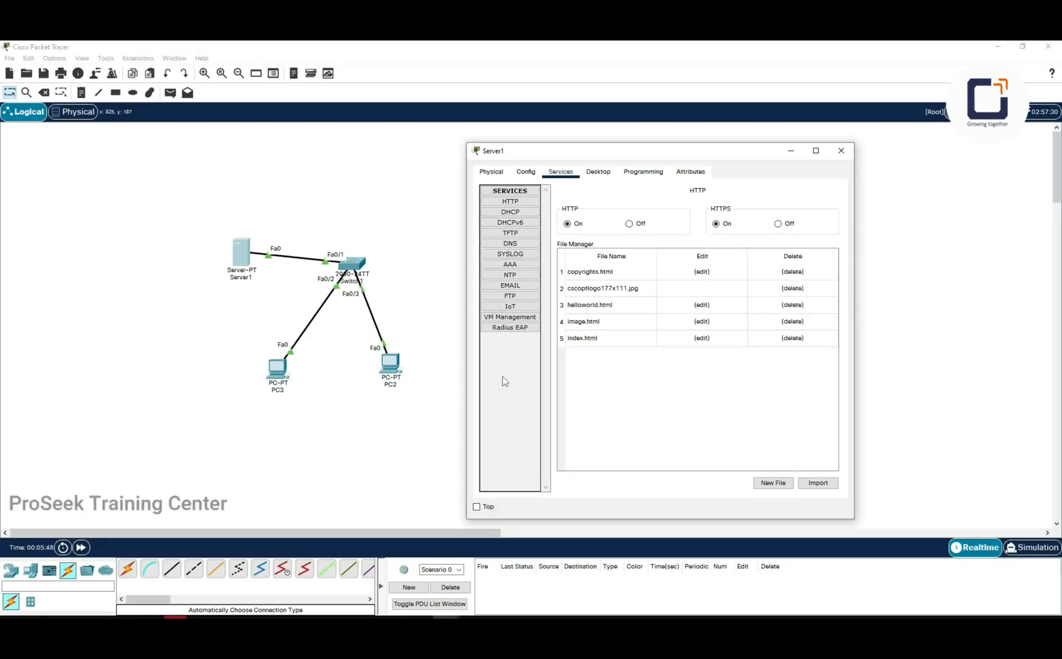
{"action": "left_click", "coordinate": [530, 213]}
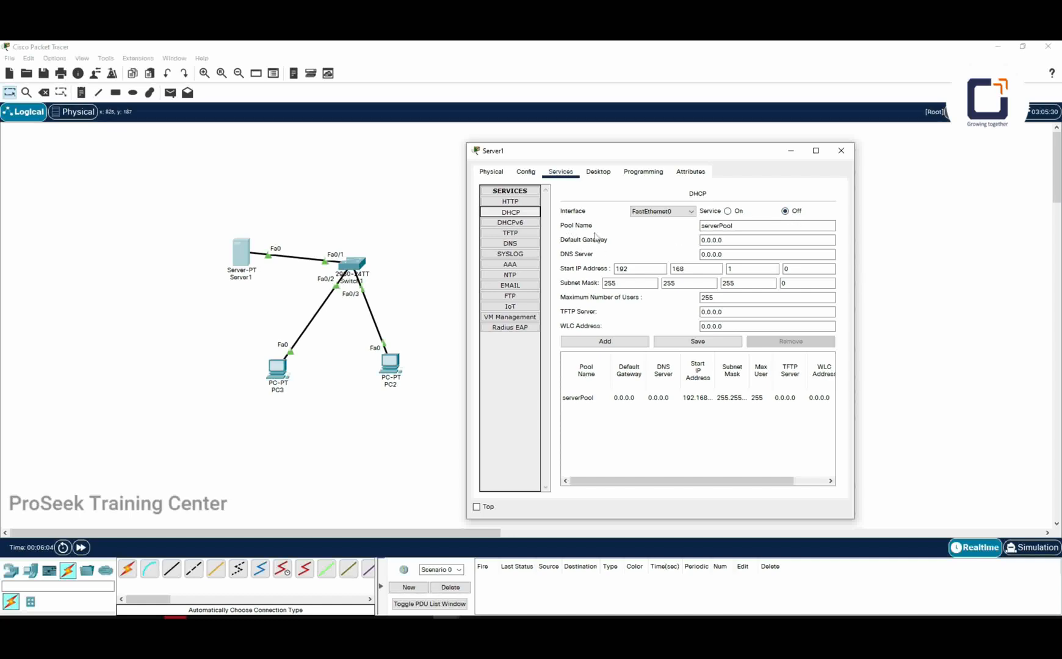
{"action": "left_click", "coordinate": [758, 227]}
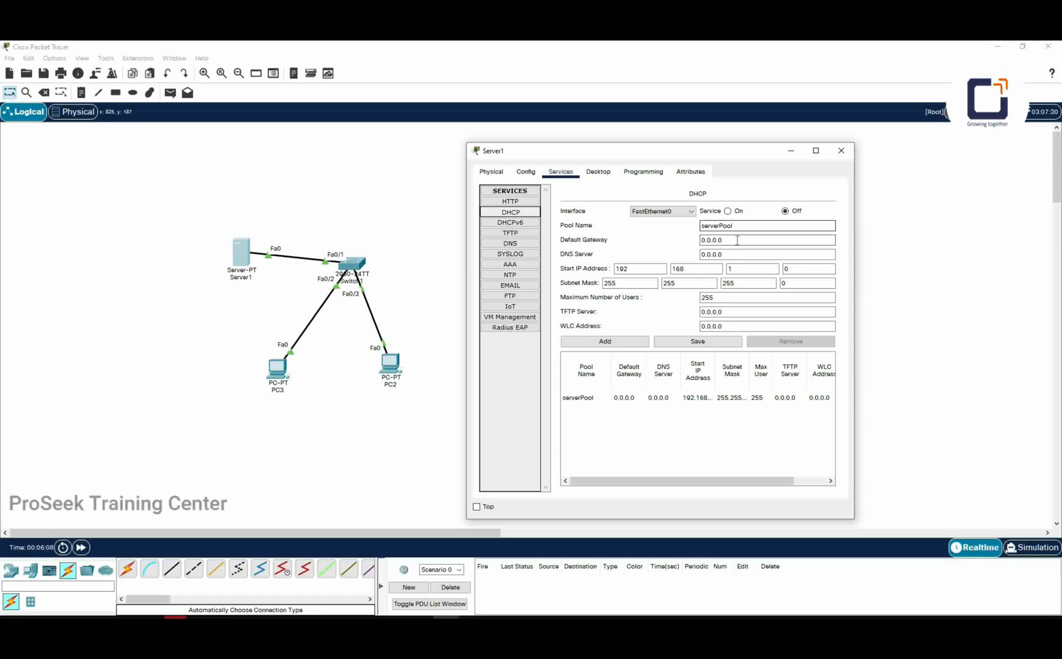
{"action": "left_click_drag", "start_coordinate": [744, 238], "coordinate": [644, 235]}
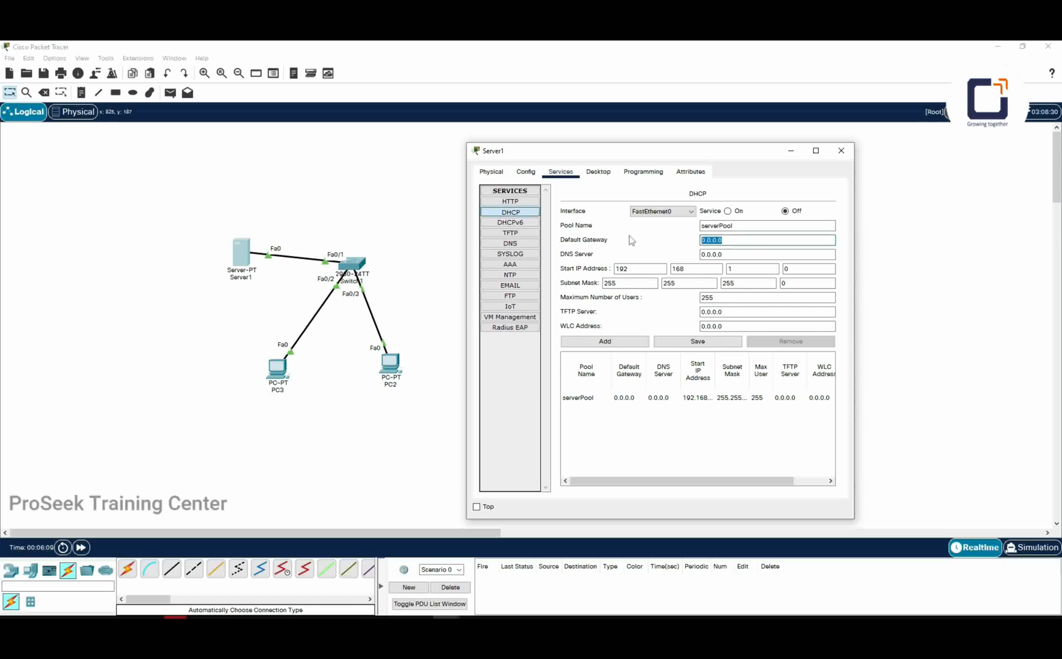
{"action": "type", "text": "192.168"}
{"action": "type", "text": ".1.254"}
{"action": "left_click", "coordinate": [800, 253]}
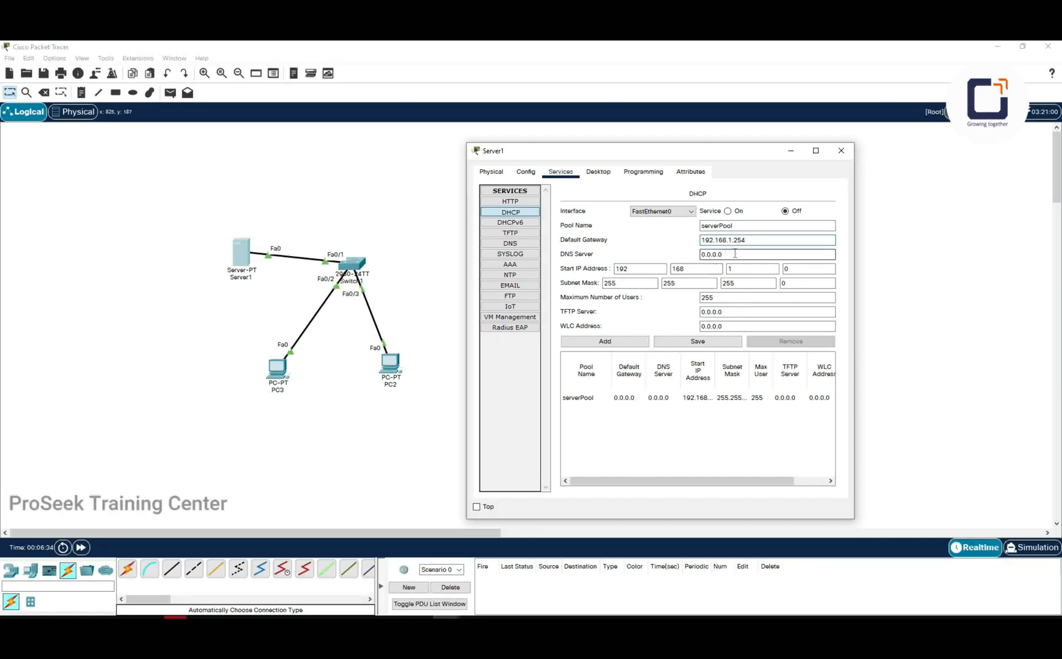
{"action": "left_click_drag", "start_coordinate": [732, 254], "coordinate": [658, 255]}
{"action": "type", "text": "8.8."}
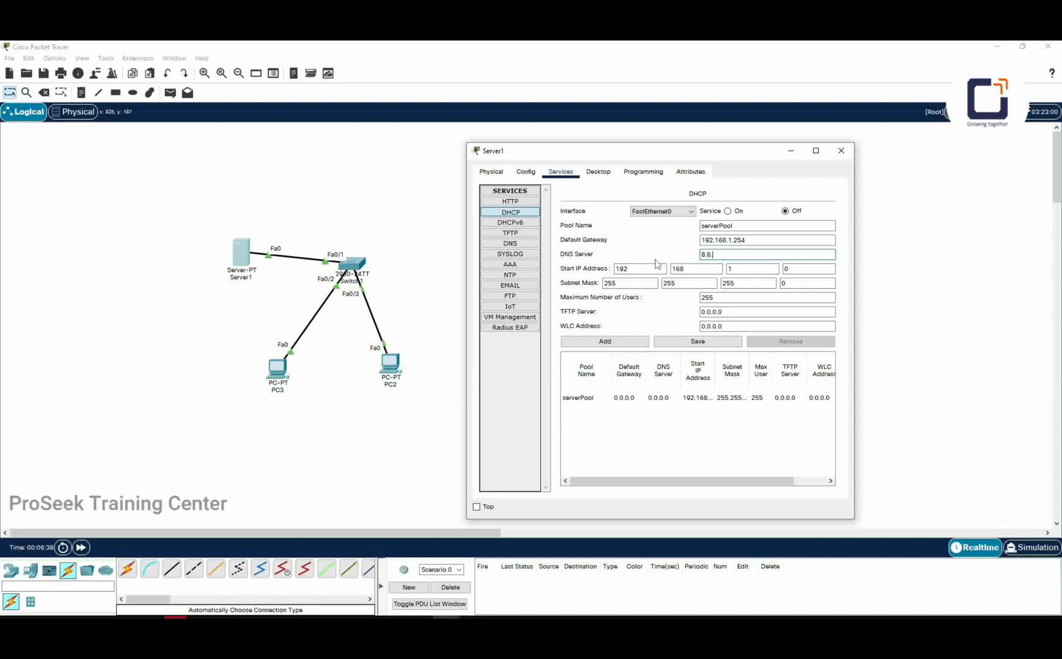
{"action": "type", "text": "8.8"}
Set the serverPool start IP address to 192.168.1.1 and the maximum number of users to 100.
{"action": "left_click_drag", "start_coordinate": [804, 269], "coordinate": [763, 265]}
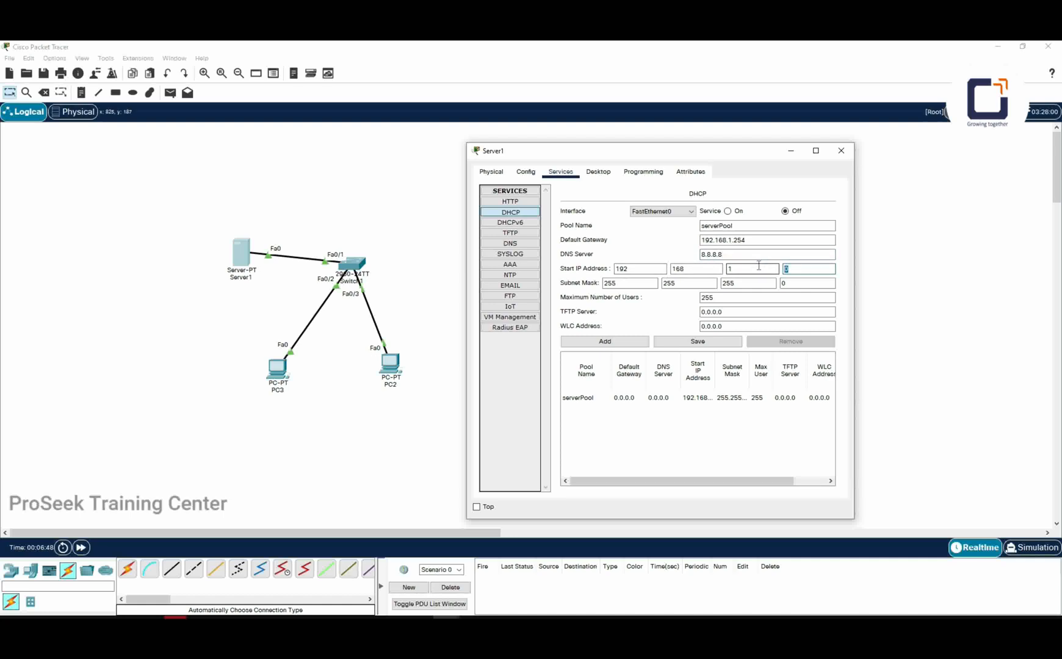
{"action": "type", "text": "1"}
{"action": "key", "text": "Tab"}
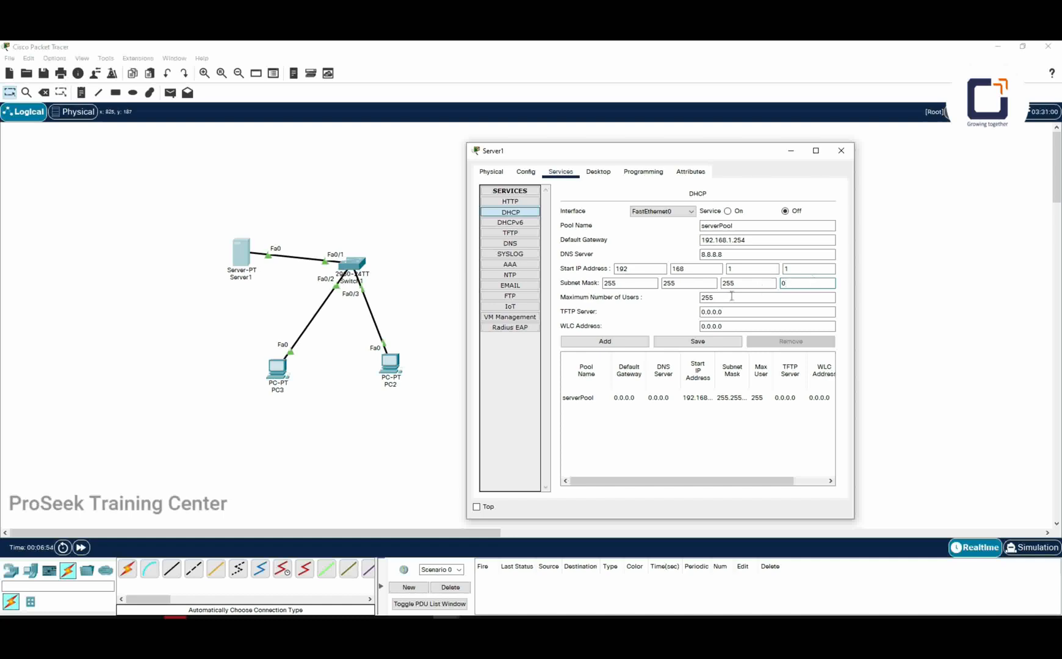
{"action": "key", "text": "Tab"}
{"action": "type", "text": "100"}
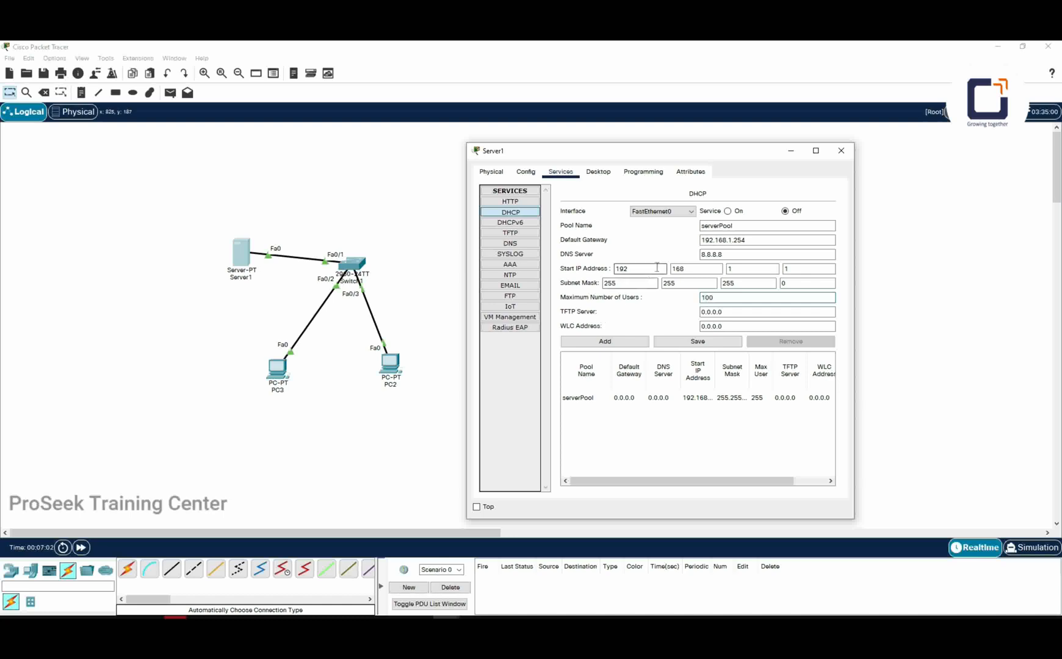
{"action": "left_click", "coordinate": [795, 270]}
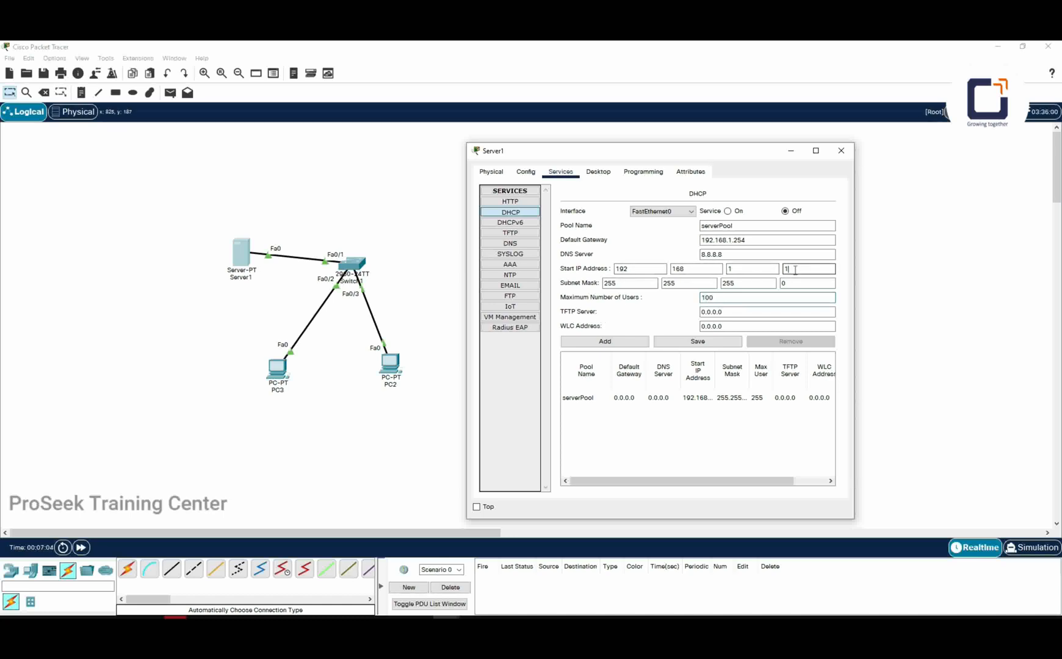
{"action": "left_click", "coordinate": [731, 298]}
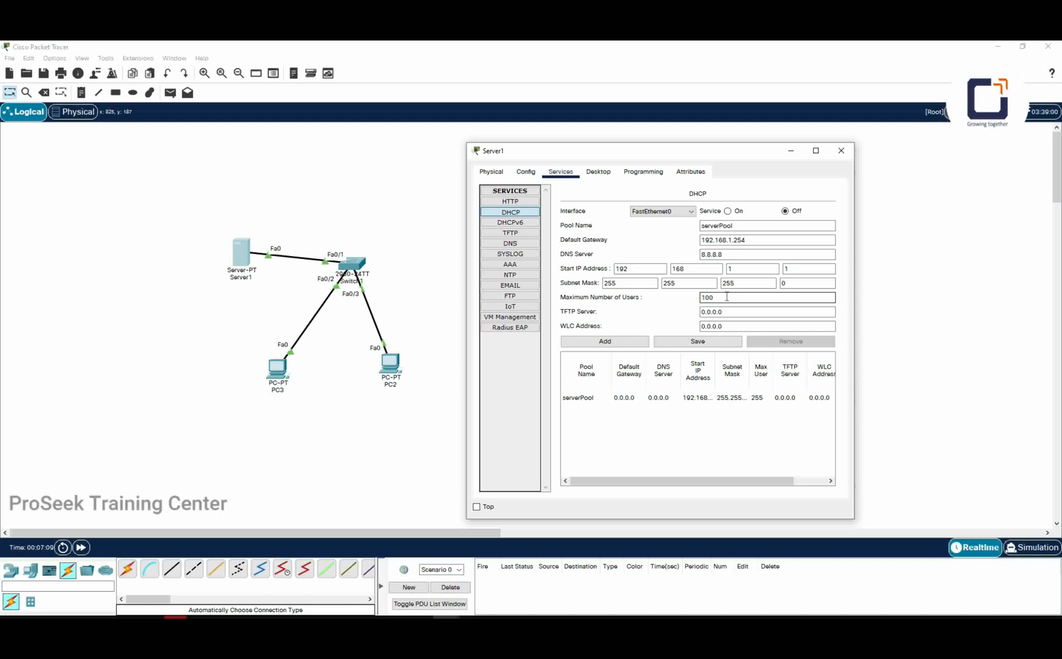
Try to add serverPool as a new pool, dismiss the error, and save the settings to the existing serverPool.
{"action": "left_click", "coordinate": [617, 347]}
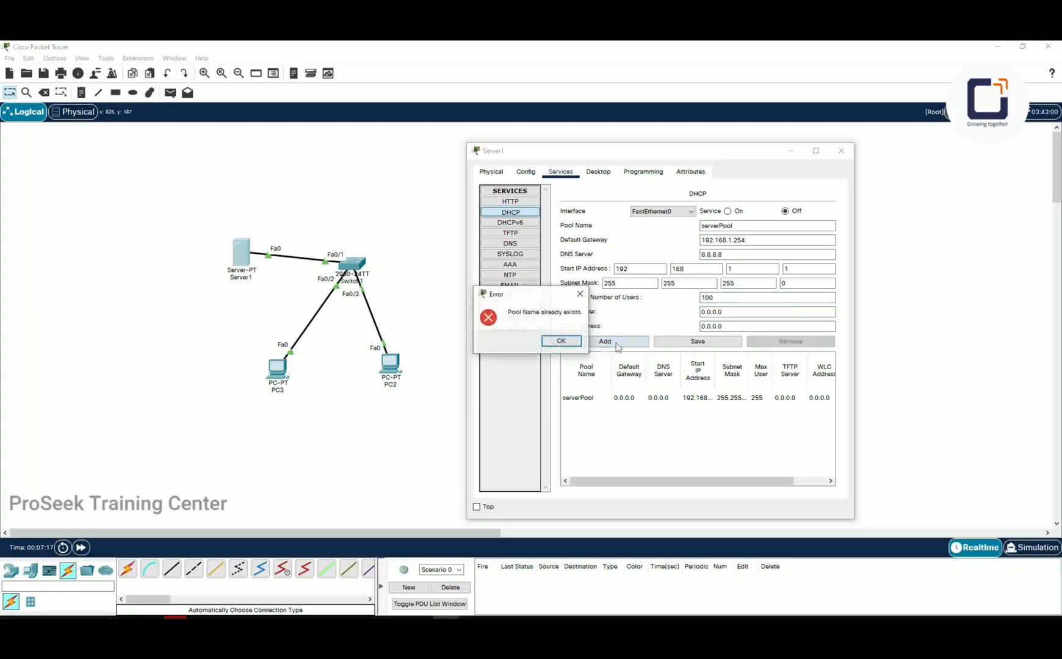
{"action": "left_click", "coordinate": [556, 341]}
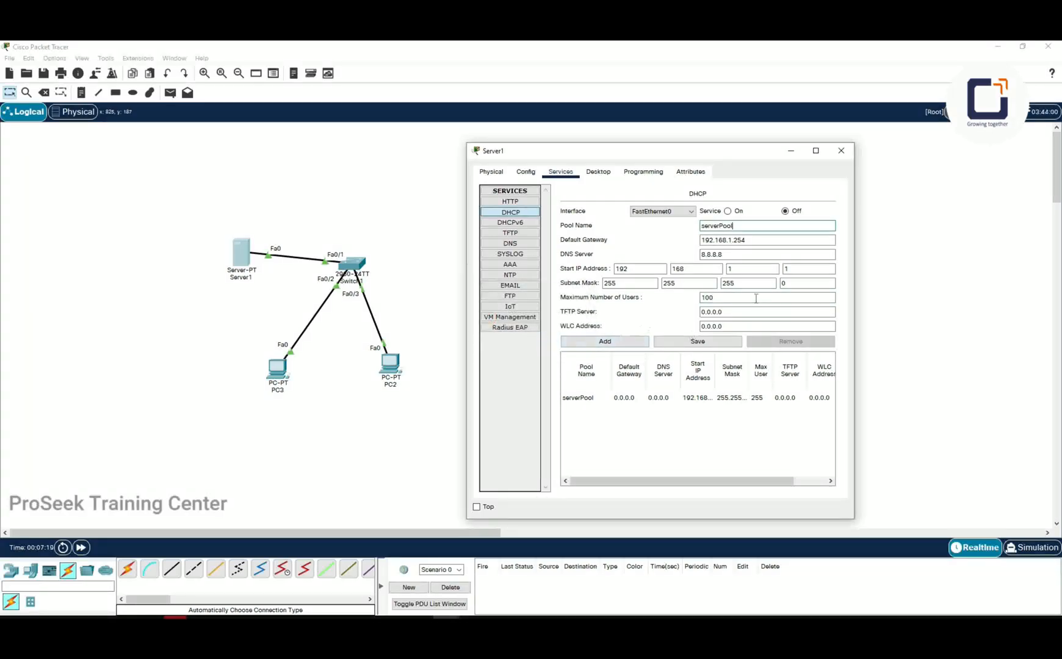
{"action": "left_click_drag", "start_coordinate": [742, 226], "coordinate": [656, 223]}
{"action": "left_click", "coordinate": [691, 342]}
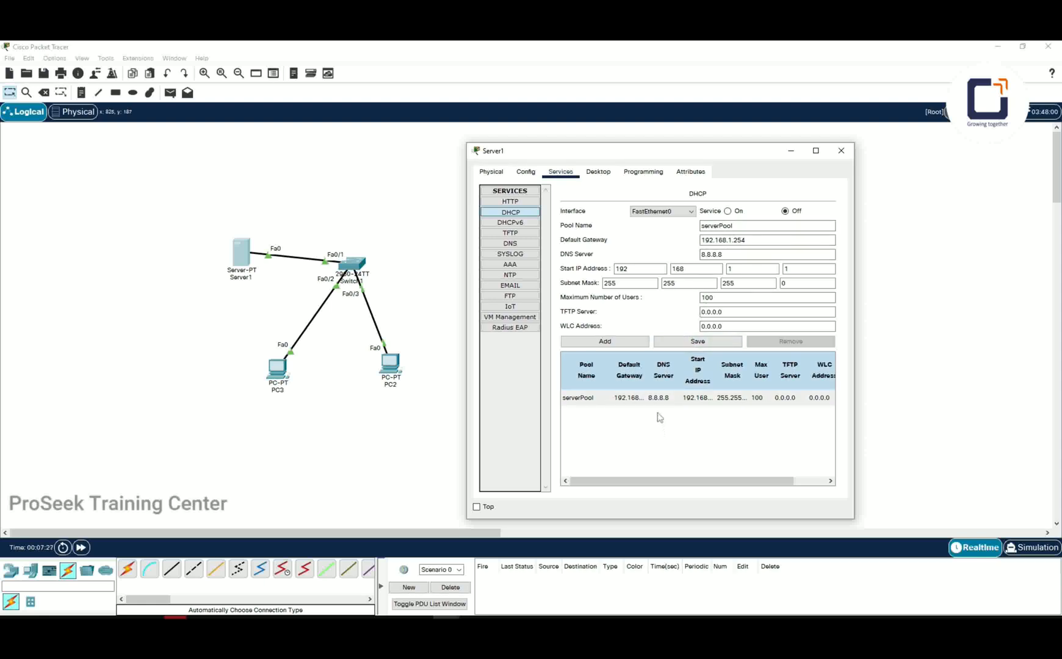
Widen the Default Gateway column to check the pool entry, turn the DHCP service on, and close Server1's window.
{"action": "left_click_drag", "start_coordinate": [646, 367], "coordinate": [666, 367]}
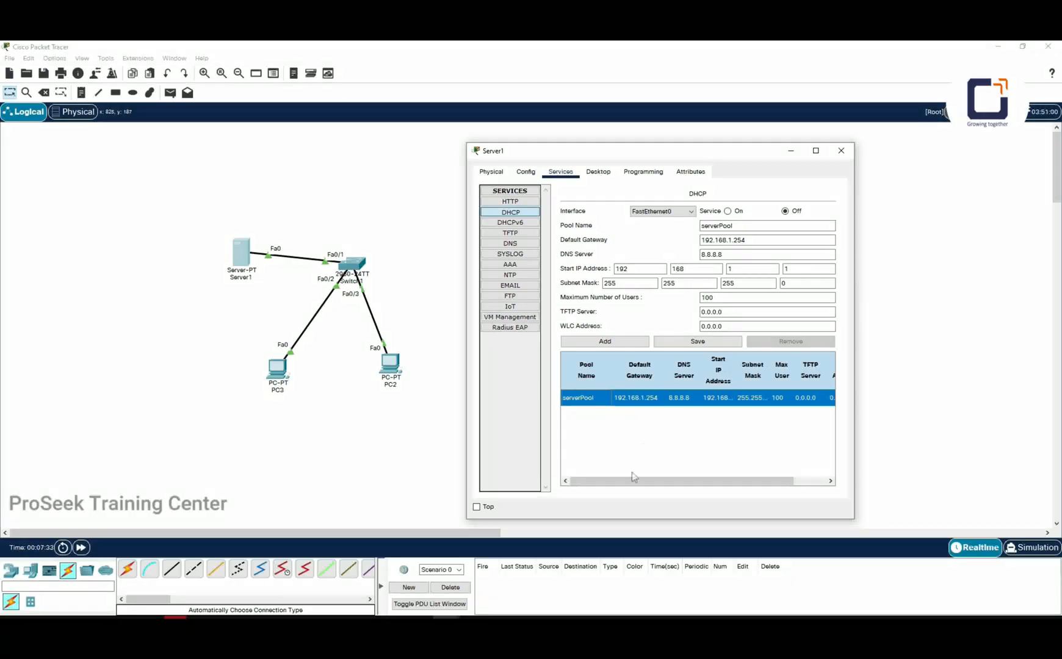
{"action": "left_click_drag", "start_coordinate": [634, 487], "coordinate": [721, 488]}
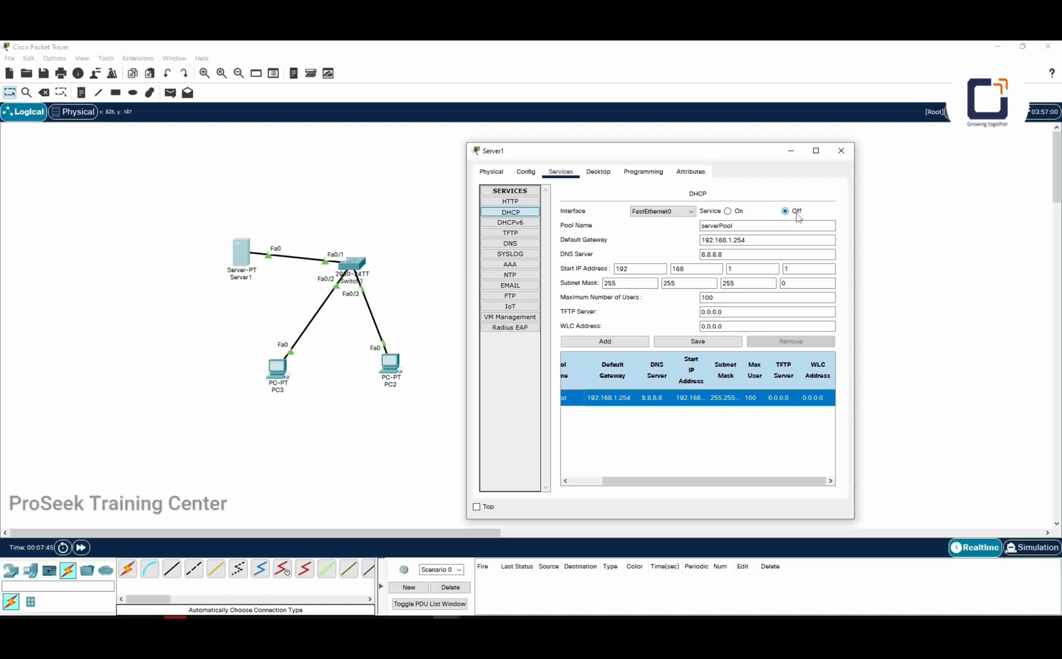
{"action": "left_click", "coordinate": [728, 211]}
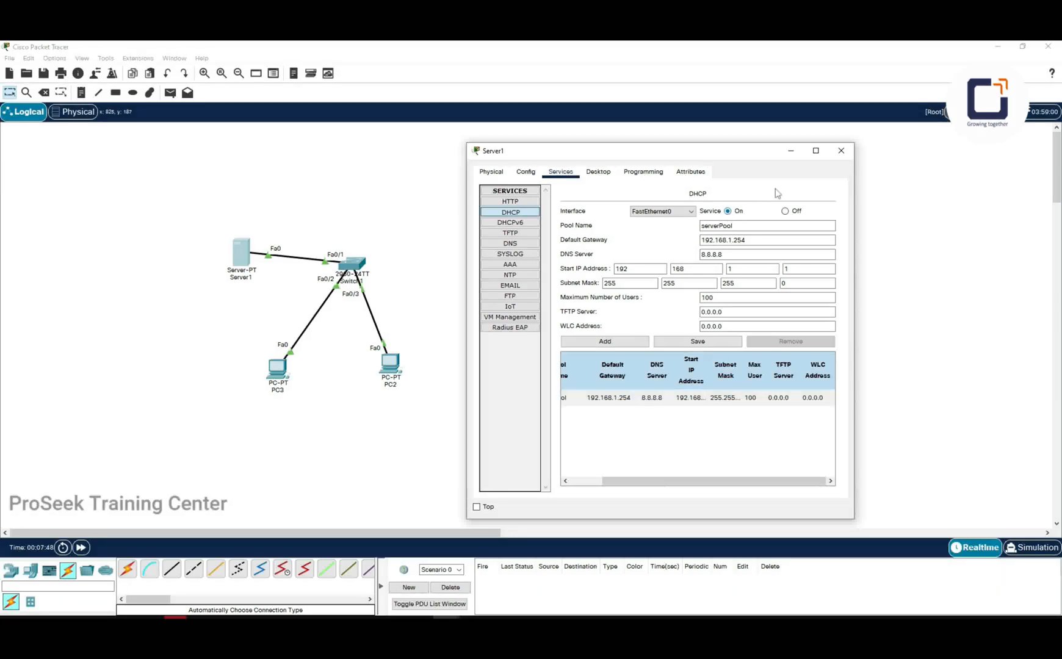
{"action": "left_click", "coordinate": [841, 151]}
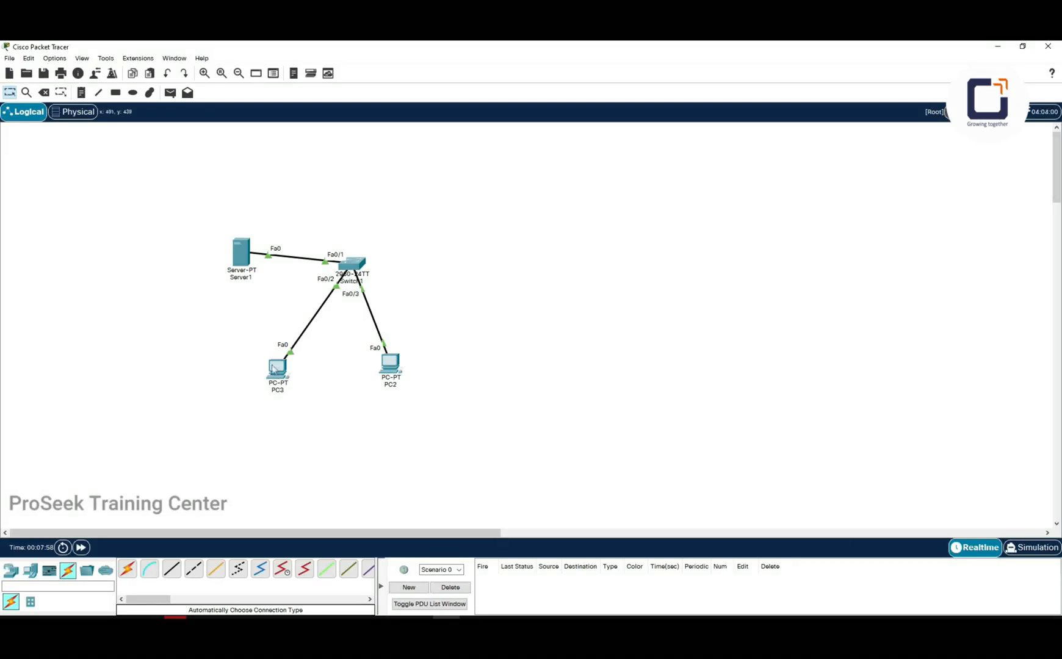
Switch PC2's IP configuration from static to DHCP so it requests an address from the server.
{"action": "left_click", "coordinate": [392, 362]}
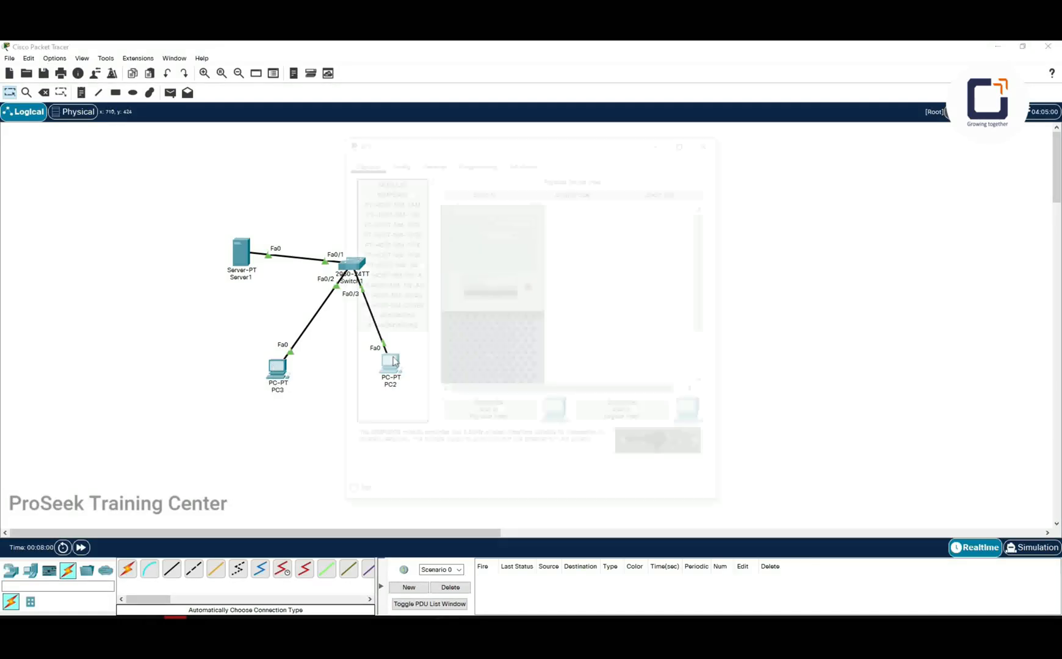
{"action": "left_click_drag", "start_coordinate": [545, 147], "coordinate": [752, 145]}
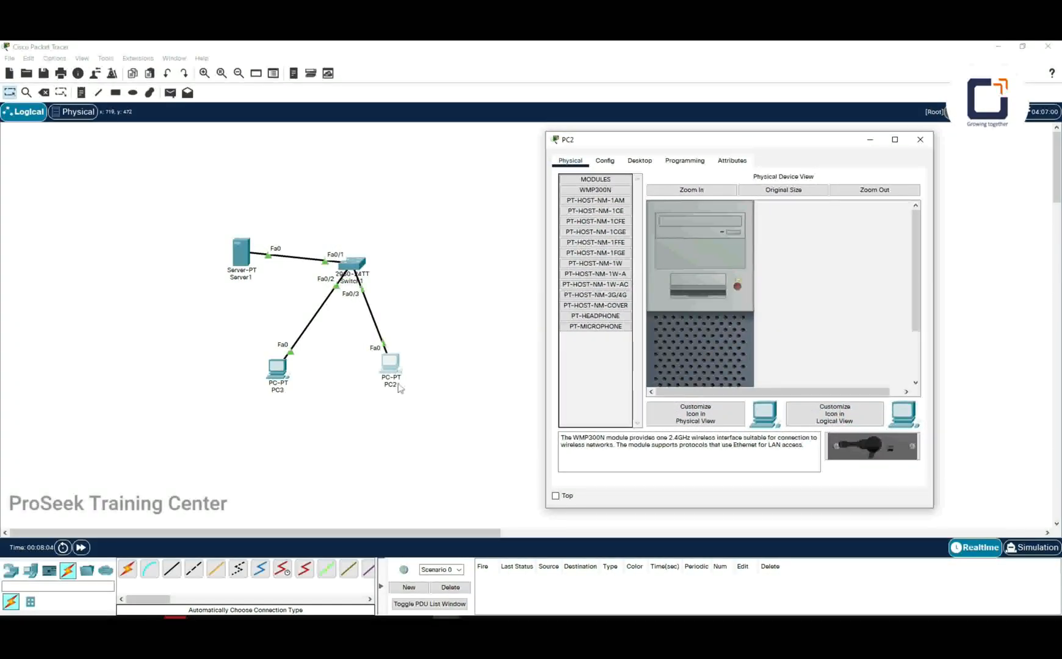
{"action": "left_click", "coordinate": [641, 162]}
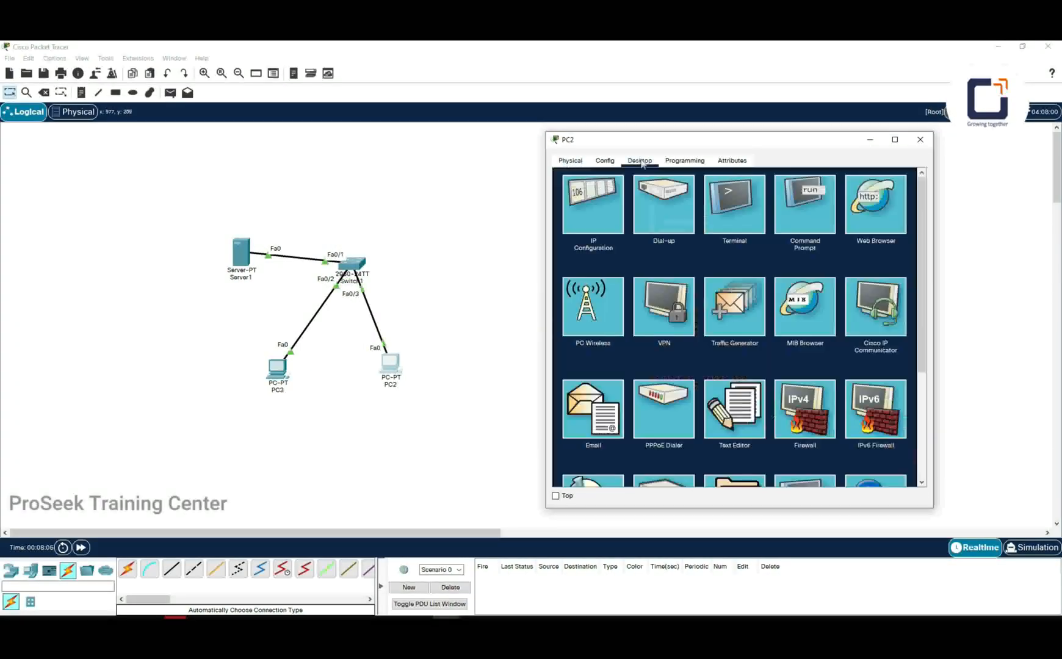
{"action": "left_click", "coordinate": [605, 227]}
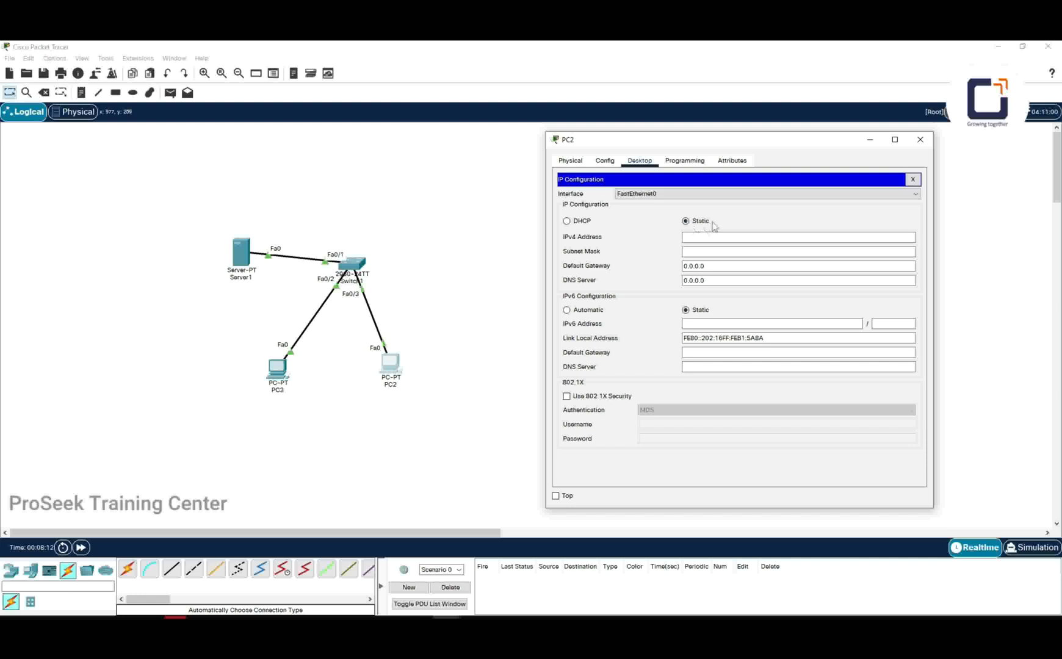
{"action": "left_click", "coordinate": [715, 237]}
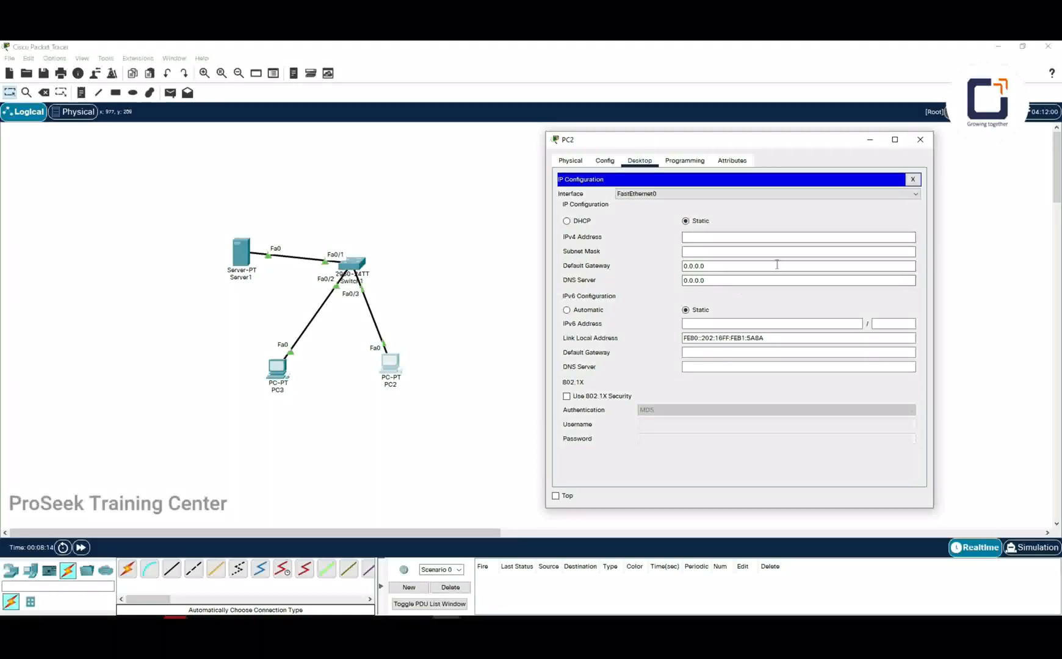
{"action": "left_click", "coordinate": [745, 268]}
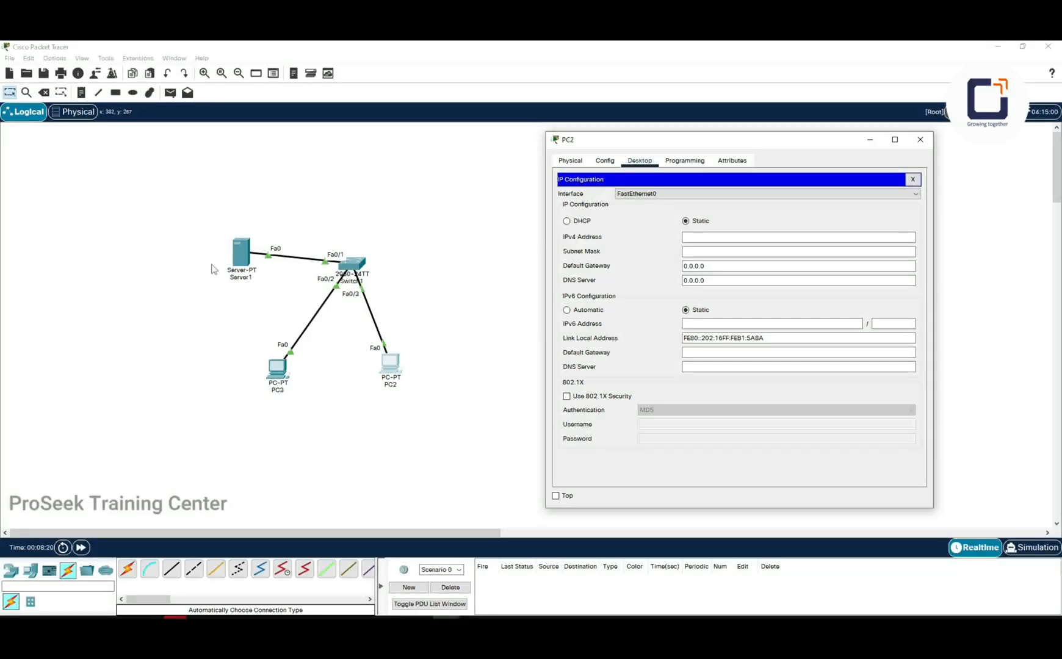
{"action": "left_click", "coordinate": [568, 221]}
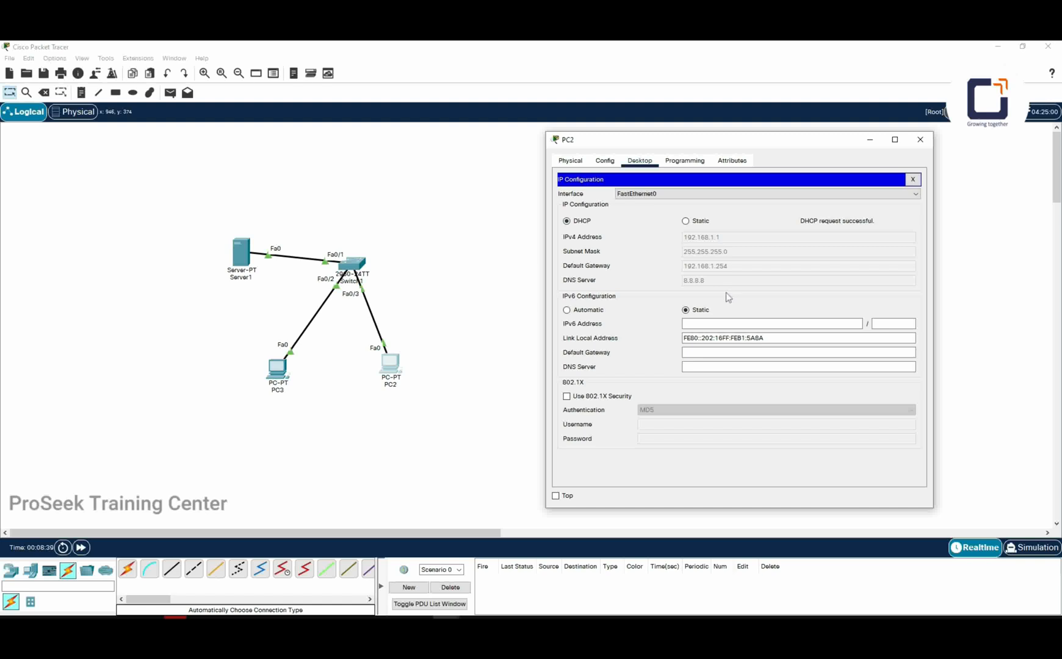
{"action": "left_click", "coordinate": [913, 180]}
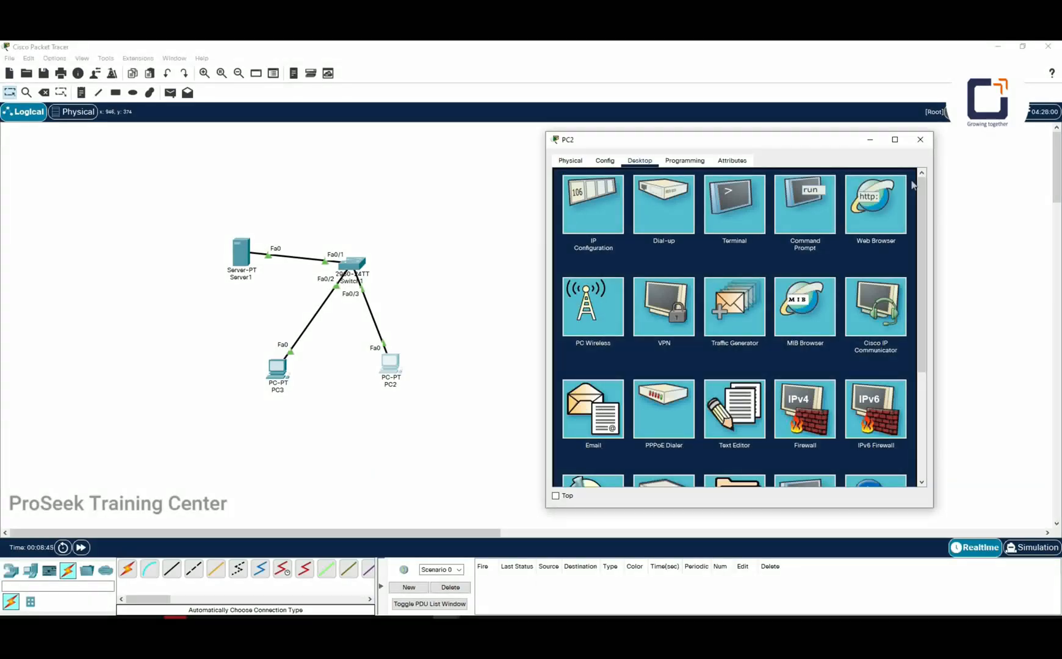
Run ipconfig in PC2's command prompt and examine the assigned IPv4 address and default gateway in the enlarged window.
{"action": "left_click", "coordinate": [805, 201]}
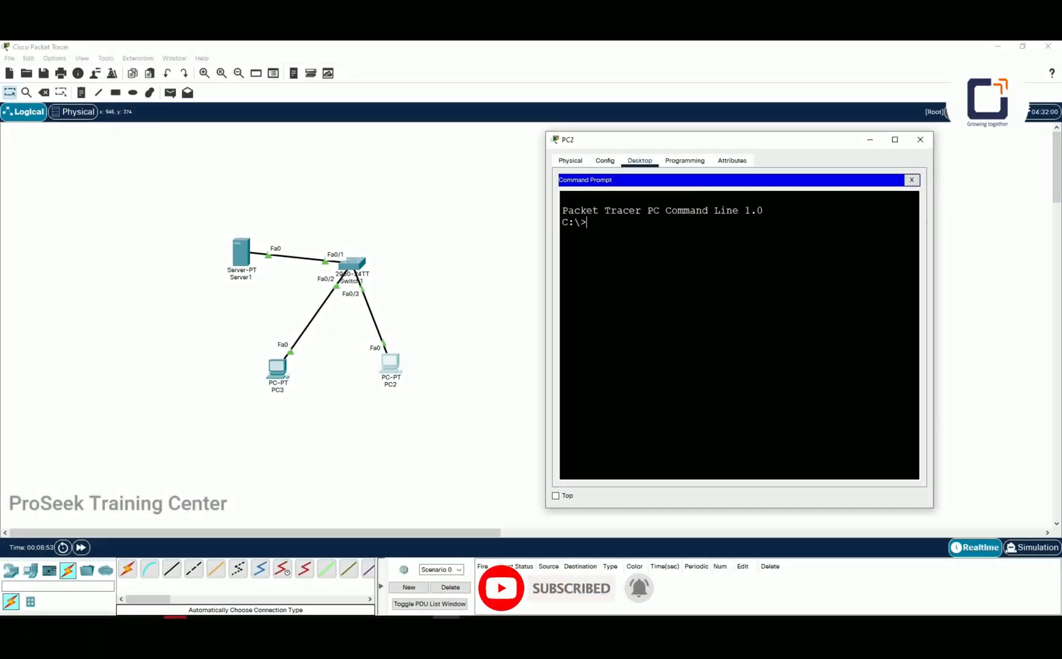
{"action": "type", "text": "ip"}
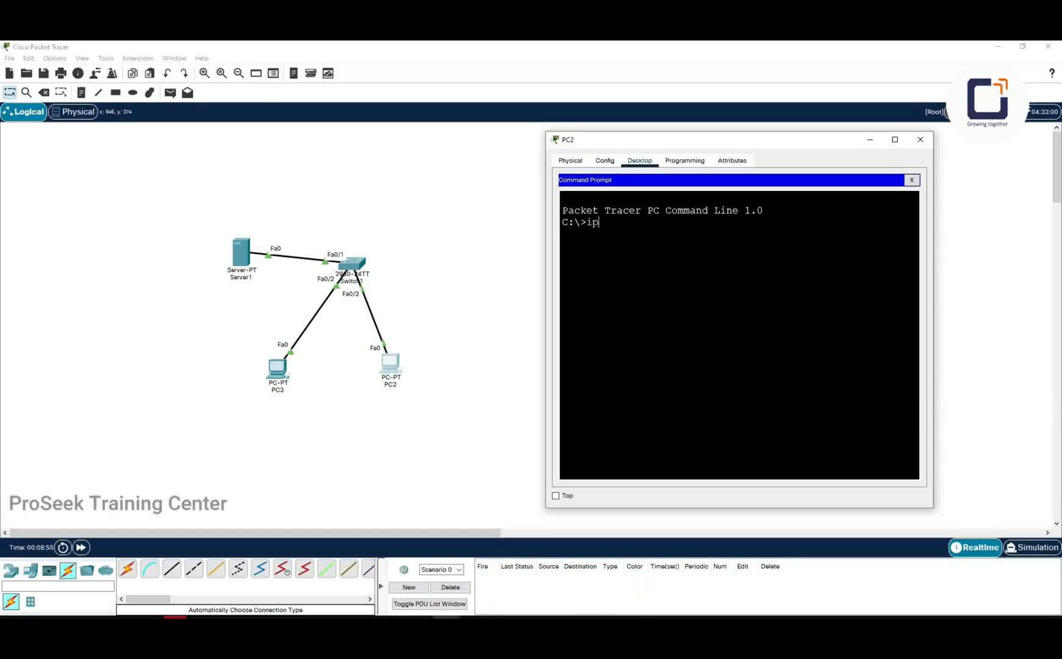
{"action": "type", "text": "config"}
{"action": "key", "text": "Return"}
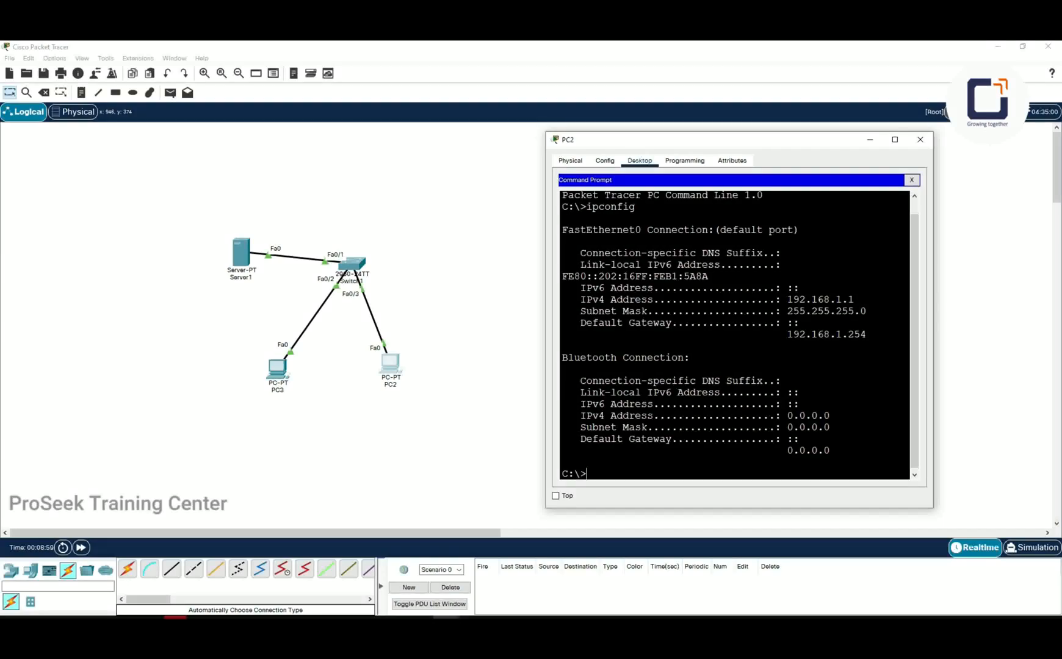
{"action": "left_click", "coordinate": [895, 139]}
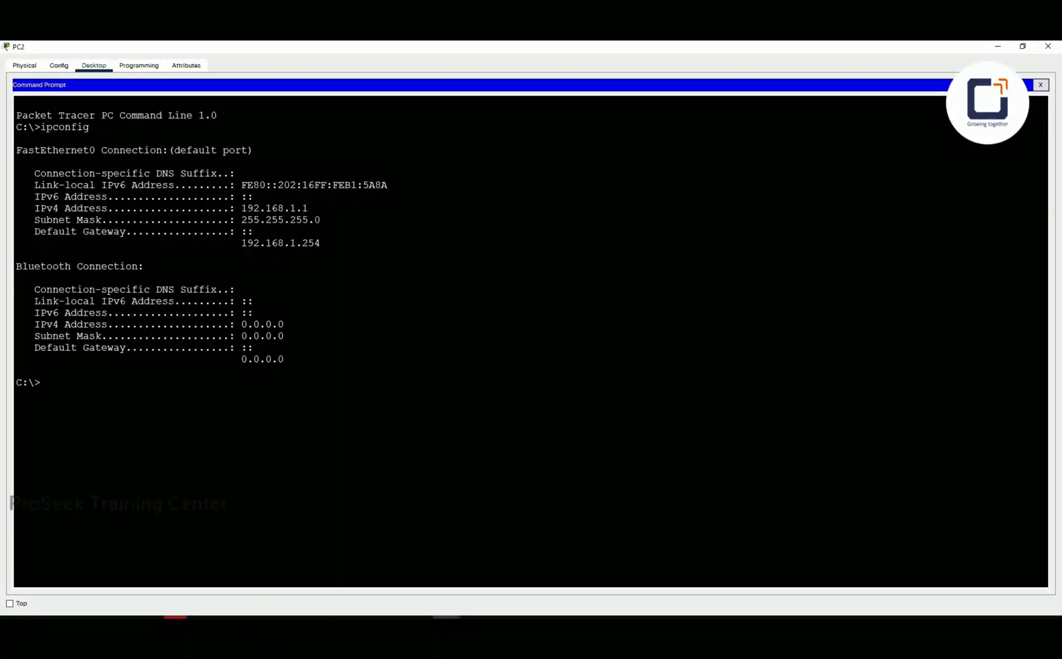
{"action": "left_click_drag", "start_coordinate": [236, 208], "coordinate": [309, 208]}
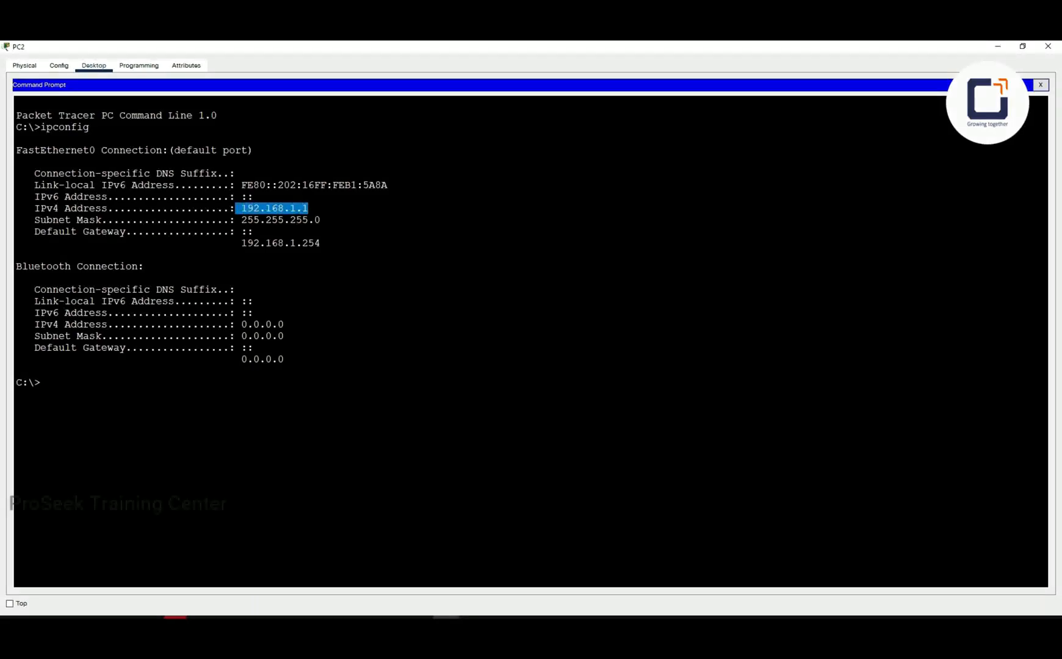
{"action": "left_click_drag", "start_coordinate": [235, 243], "coordinate": [321, 243]}
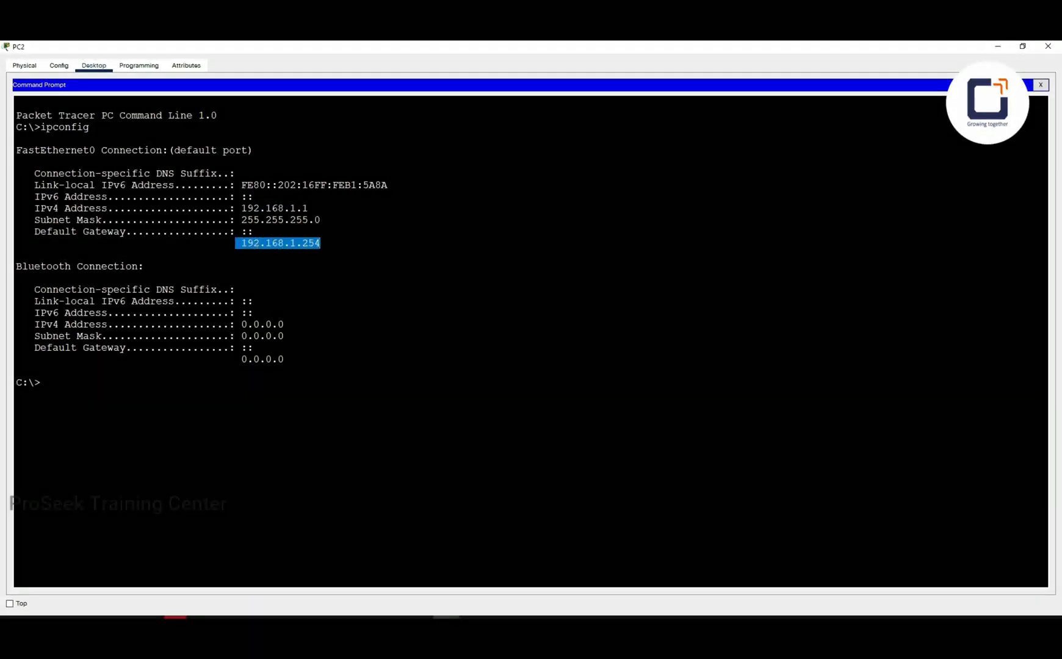
Run ipconfig /all on PC2 to check its DHCP and DNS servers, and close the PC2 window.
{"action": "left_click", "coordinate": [42, 383]}
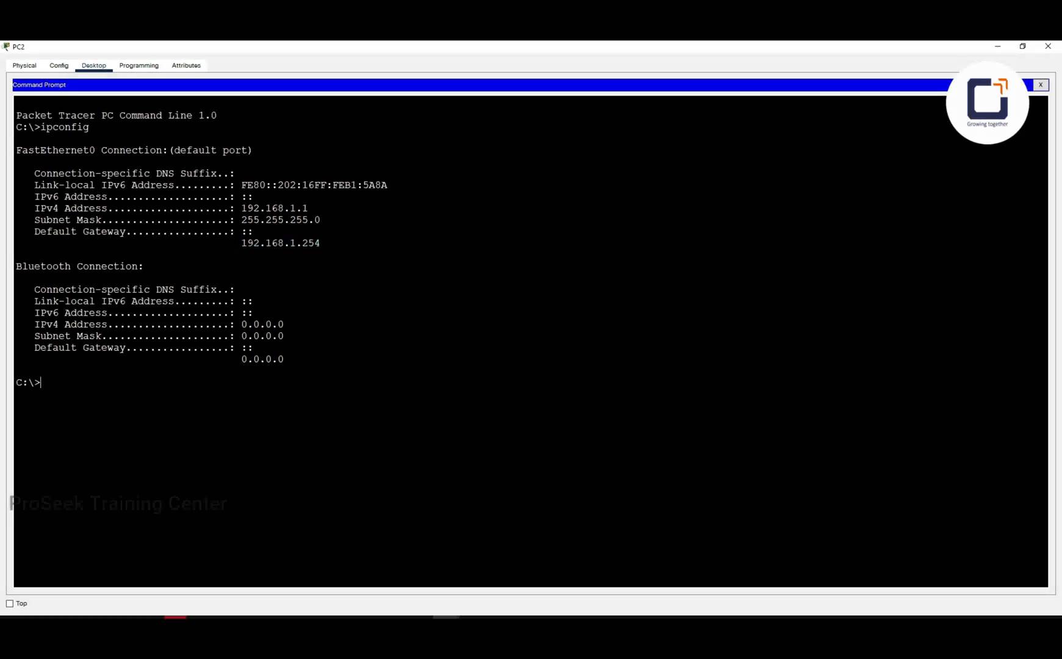
{"action": "type", "text": "ipconfig /all"}
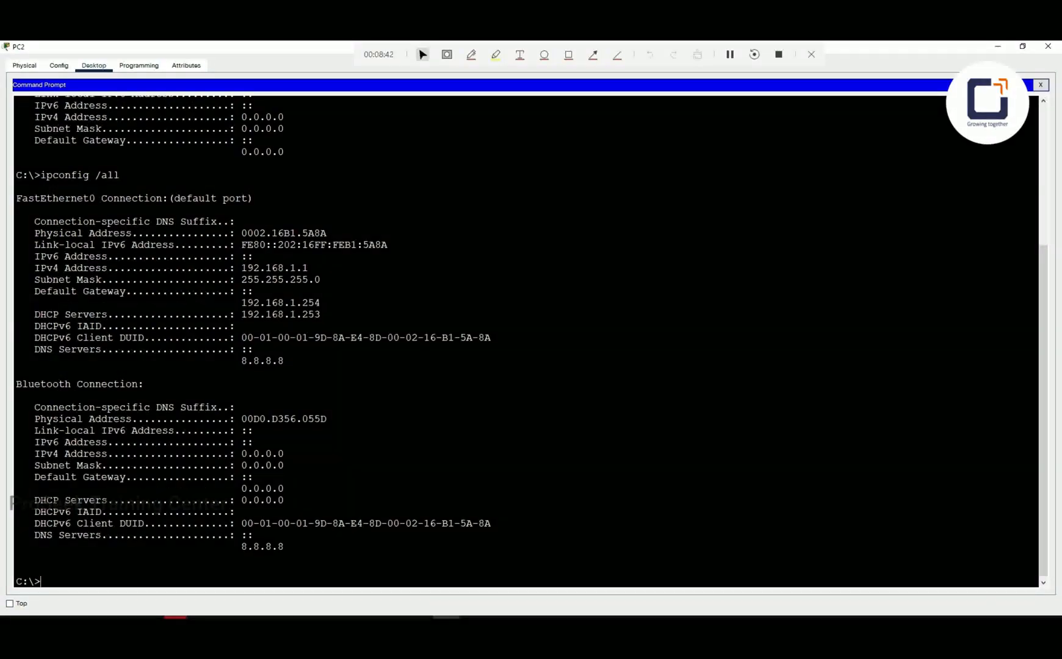
{"action": "left_click", "coordinate": [1040, 85]}
{"action": "left_click", "coordinate": [1049, 49]}
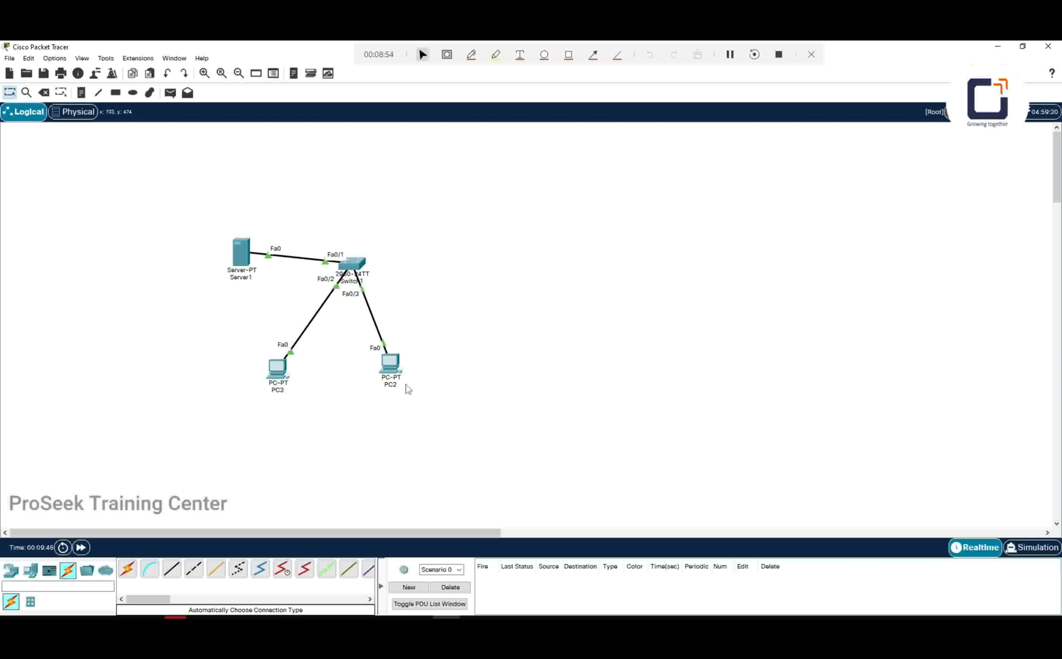
Switch PC3's IP configuration to DHCP and close its window.
{"action": "left_click", "coordinate": [273, 371]}
{"action": "left_click", "coordinate": [433, 161]}
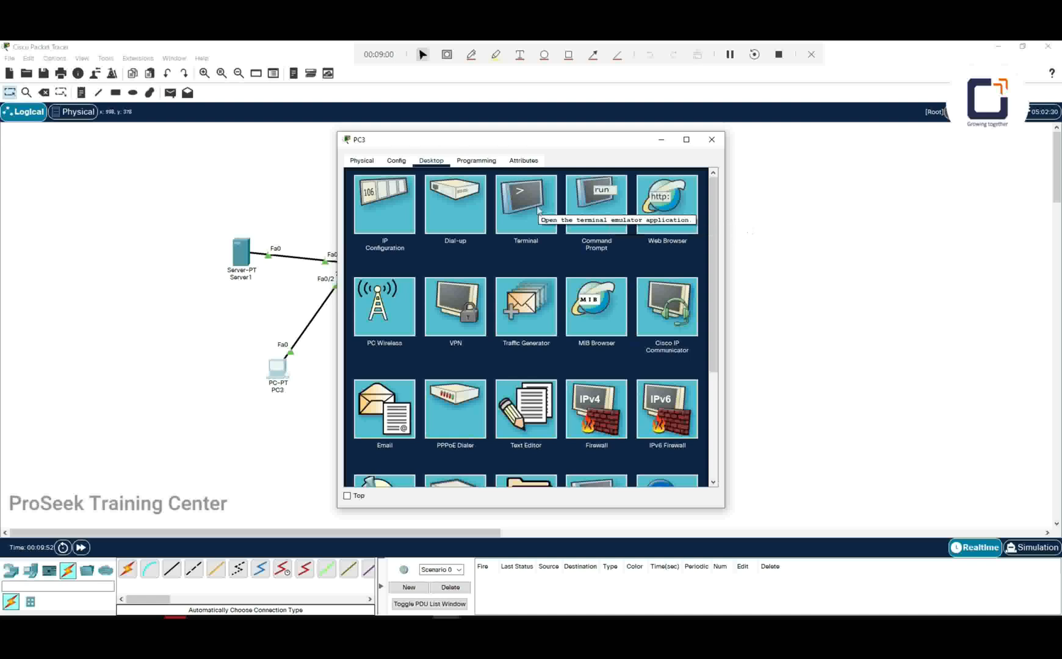
{"action": "left_click", "coordinate": [384, 212]}
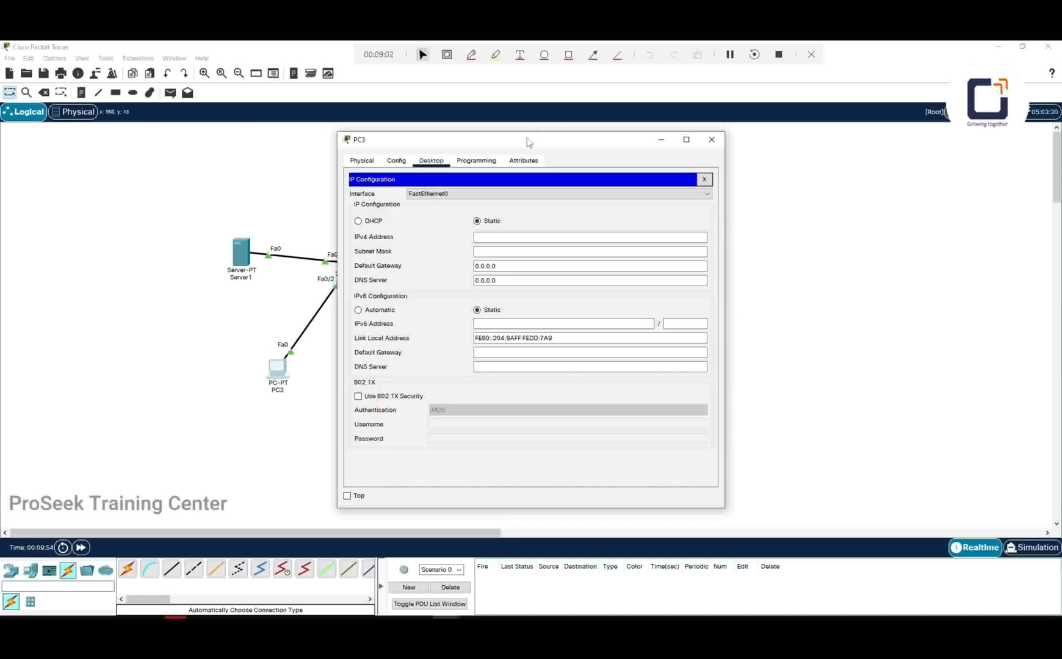
{"action": "left_click_drag", "start_coordinate": [528, 133], "coordinate": [783, 99]}
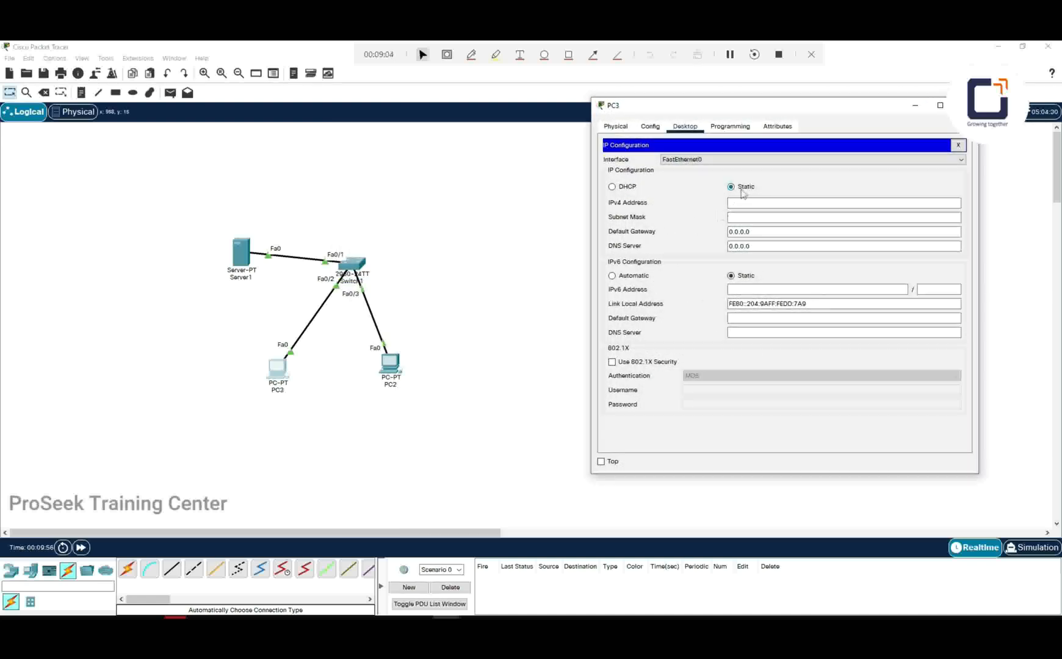
{"action": "left_click", "coordinate": [613, 188]}
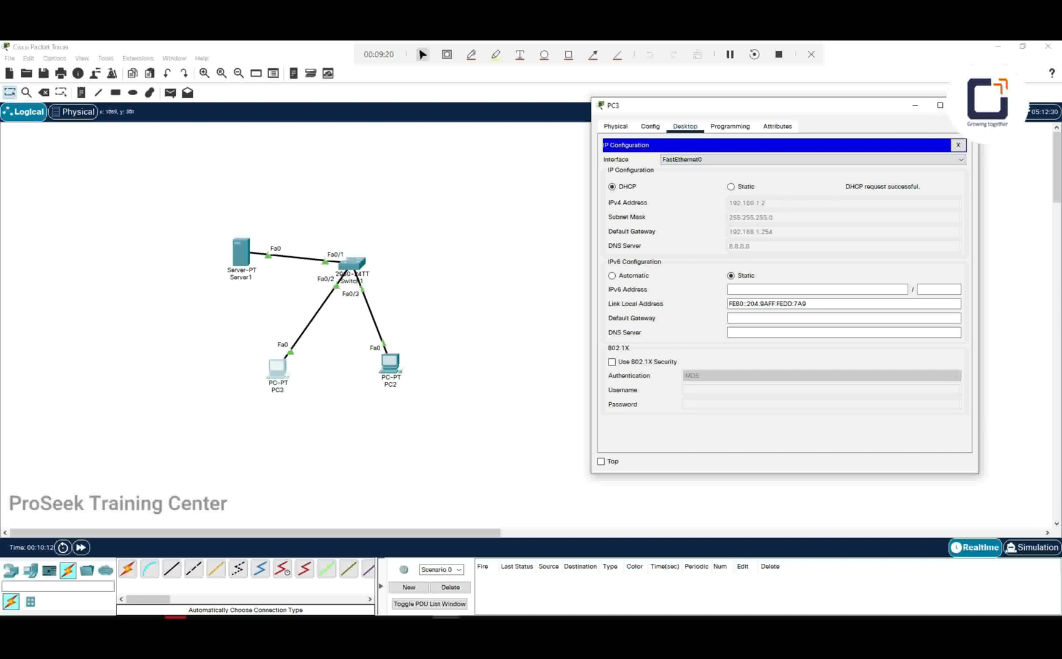
{"action": "left_click", "coordinate": [965, 105]}
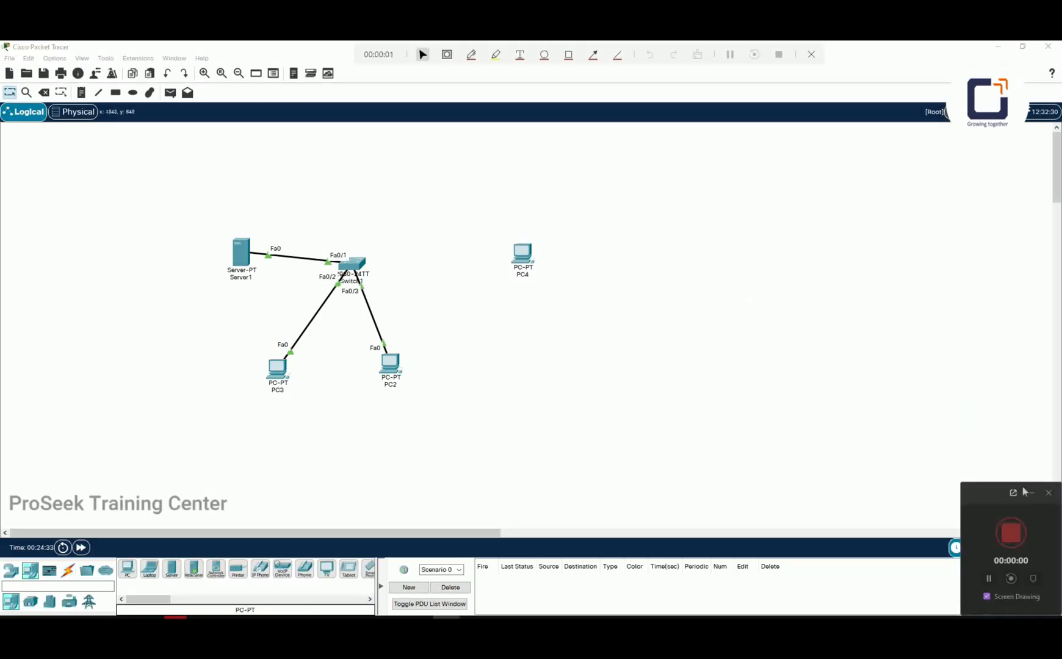
{"action": "left_click", "coordinate": [1029, 496]}
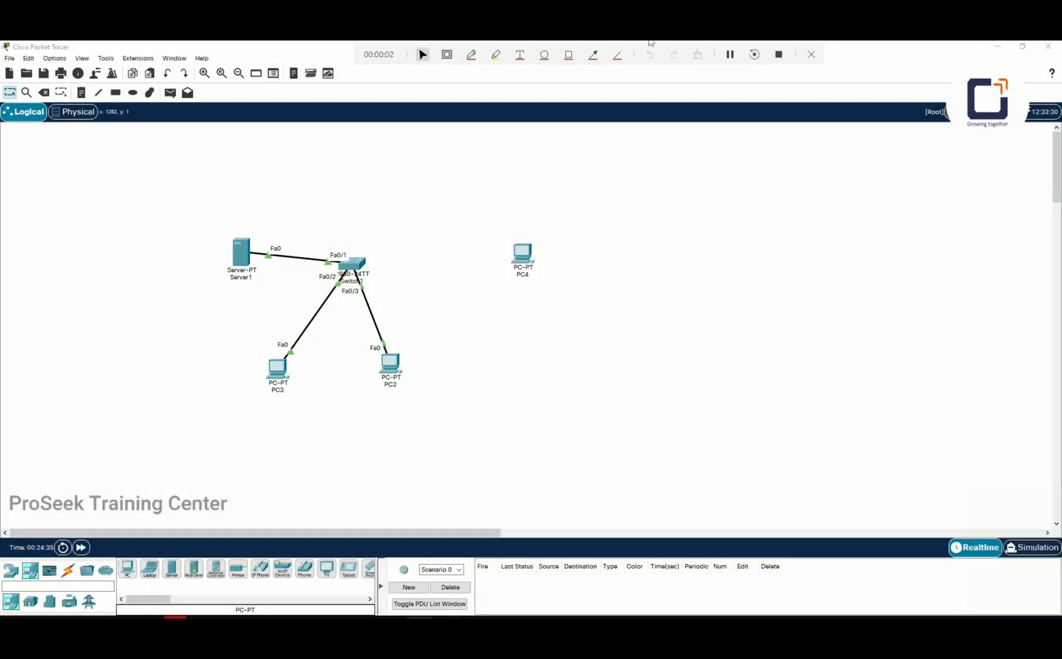
Move PC4 closer to the switch, connect the two with an automatically chosen cable, and align PC4 level with the switch.
{"action": "left_click", "coordinate": [811, 55]}
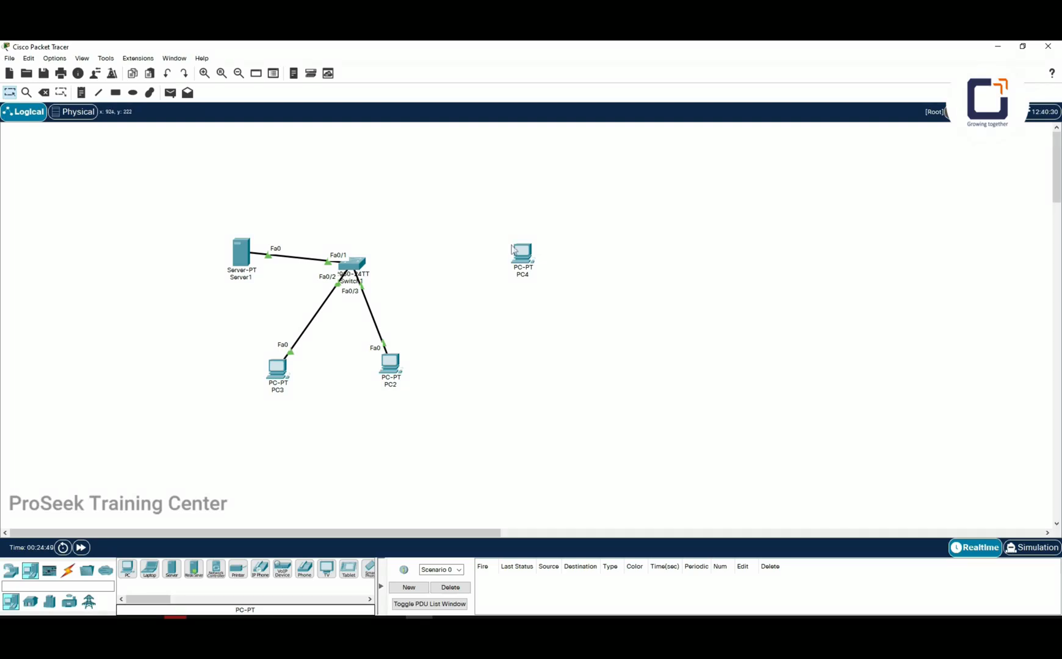
{"action": "left_click_drag", "start_coordinate": [524, 259], "coordinate": [489, 291]}
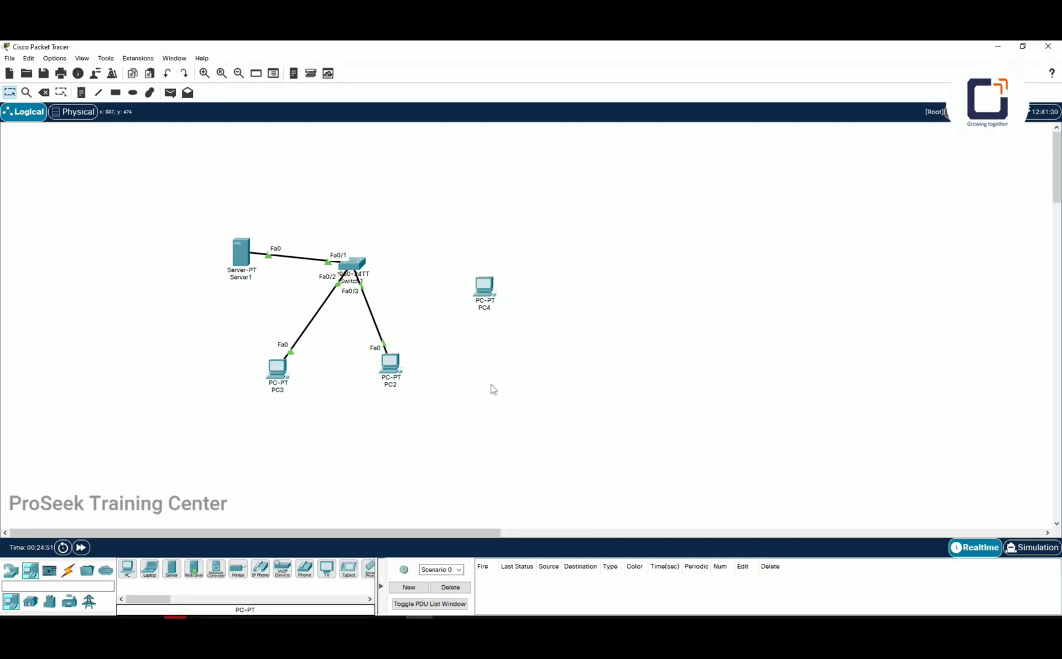
{"action": "left_click", "coordinate": [68, 570]}
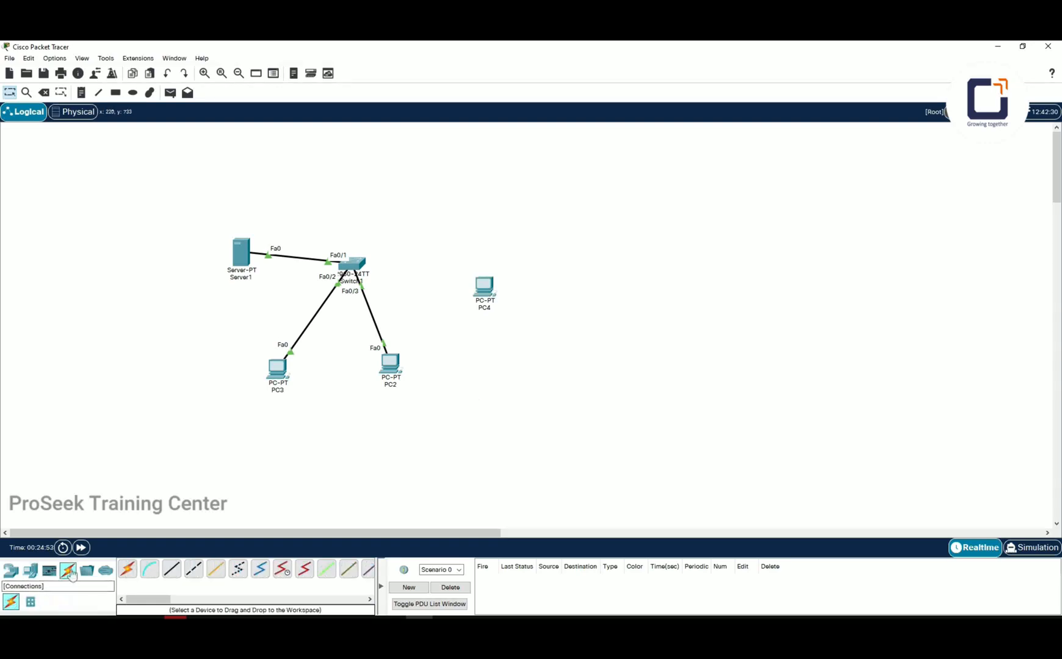
{"action": "left_click", "coordinate": [128, 571]}
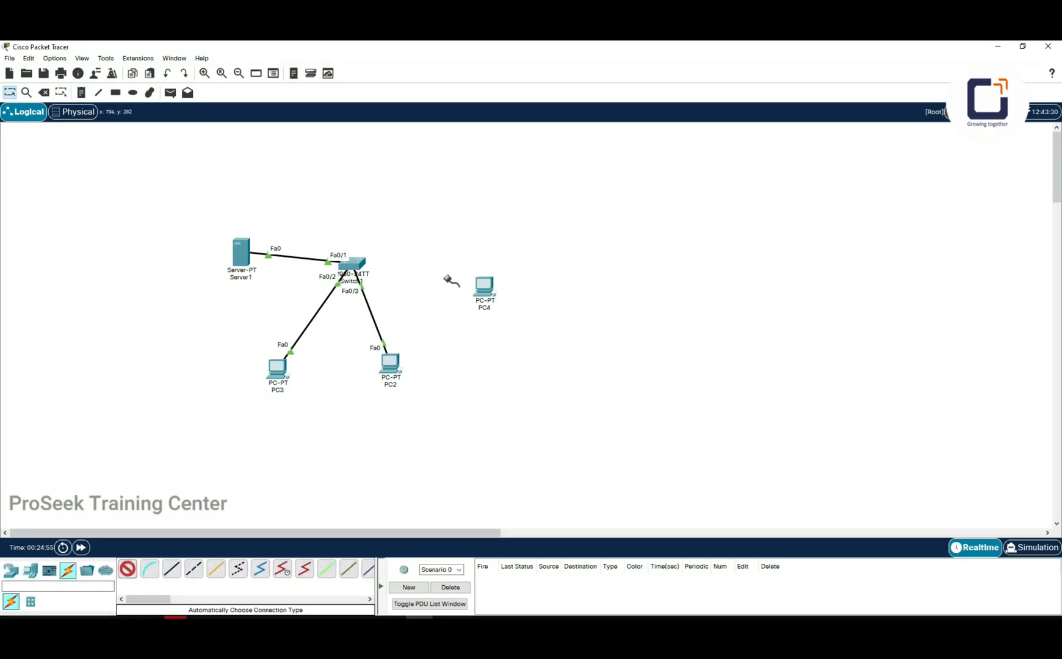
{"action": "left_click", "coordinate": [487, 287]}
{"action": "left_click", "coordinate": [359, 265]}
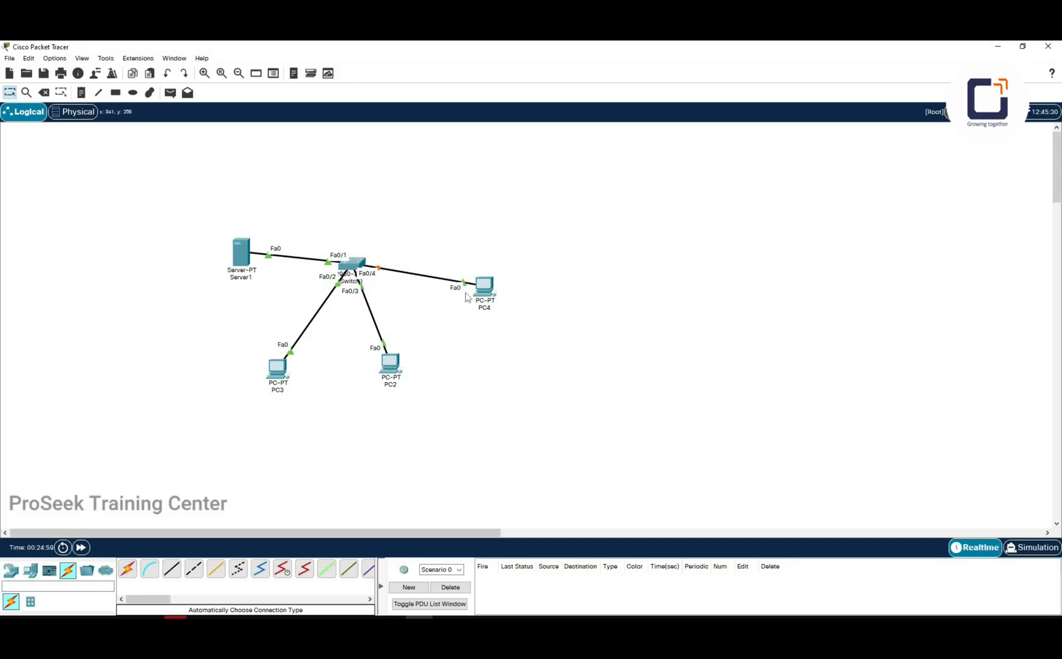
{"action": "left_click_drag", "start_coordinate": [482, 291], "coordinate": [497, 271]}
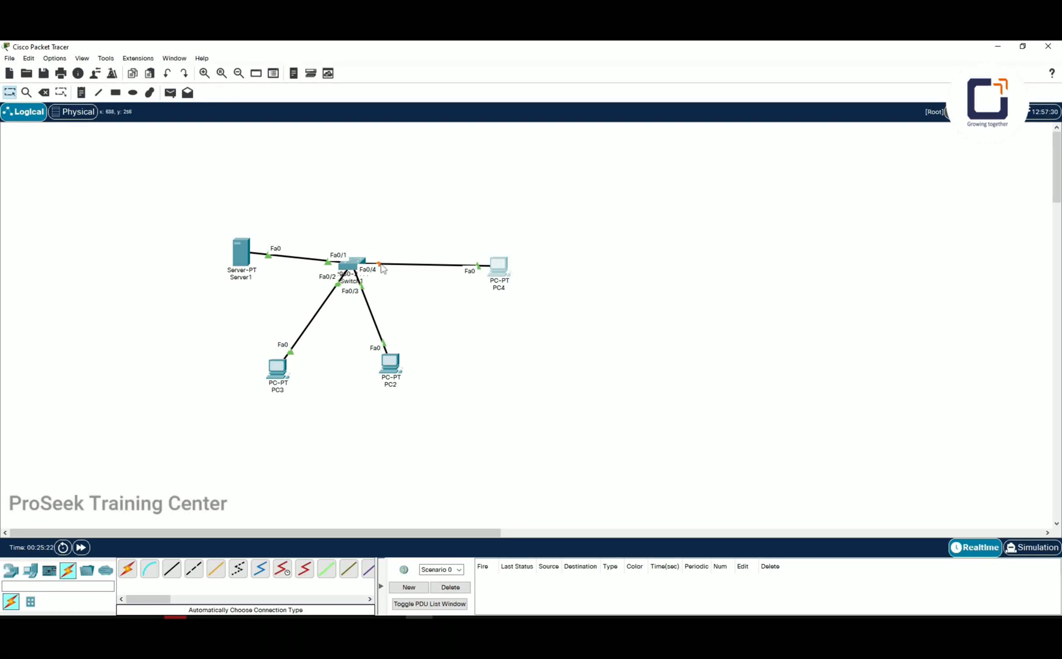
Switch to Simulation mode, widen the simulation panel, and filter the event list to show only DHCP events.
{"action": "mouse_move", "coordinate": [354, 261]}
{"action": "left_click", "coordinate": [1046, 550]}
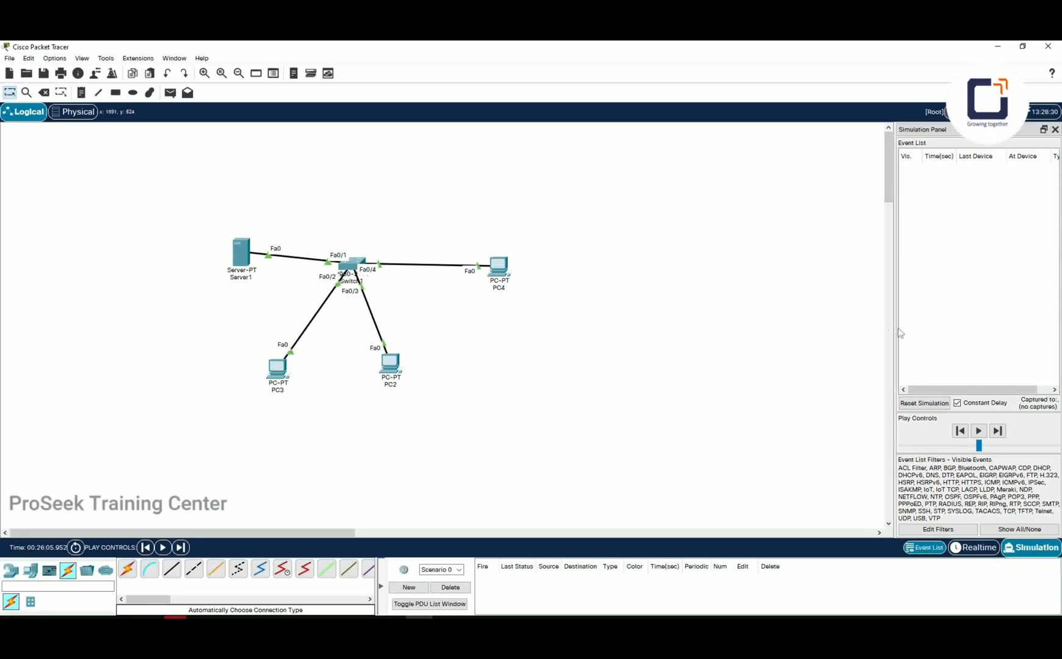
{"action": "left_click_drag", "start_coordinate": [894, 330], "coordinate": [736, 333]}
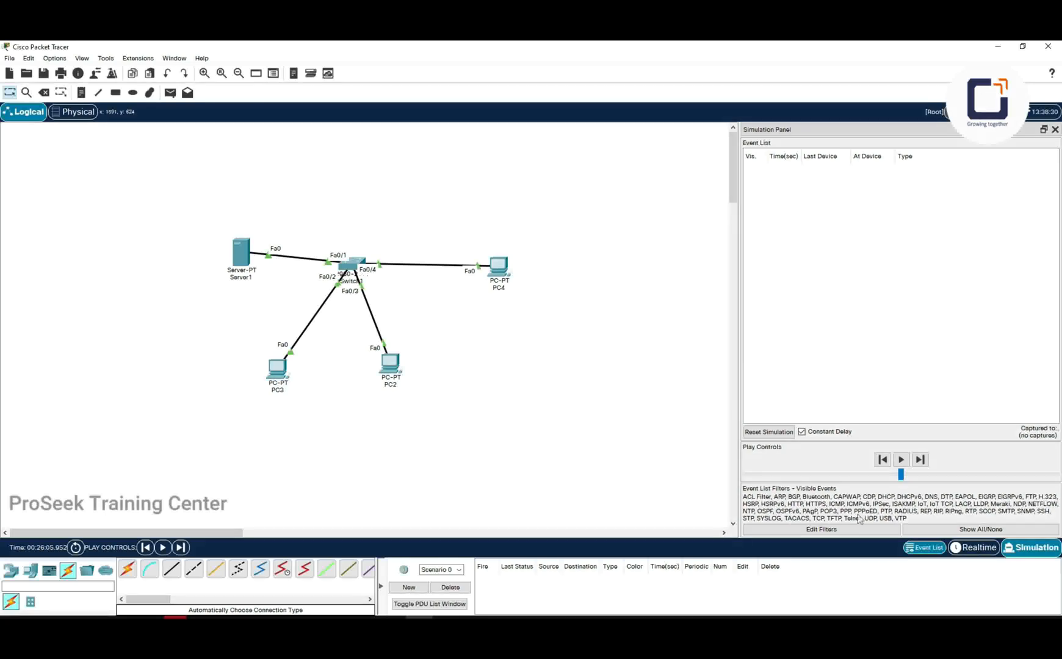
{"action": "left_click", "coordinate": [1015, 531]}
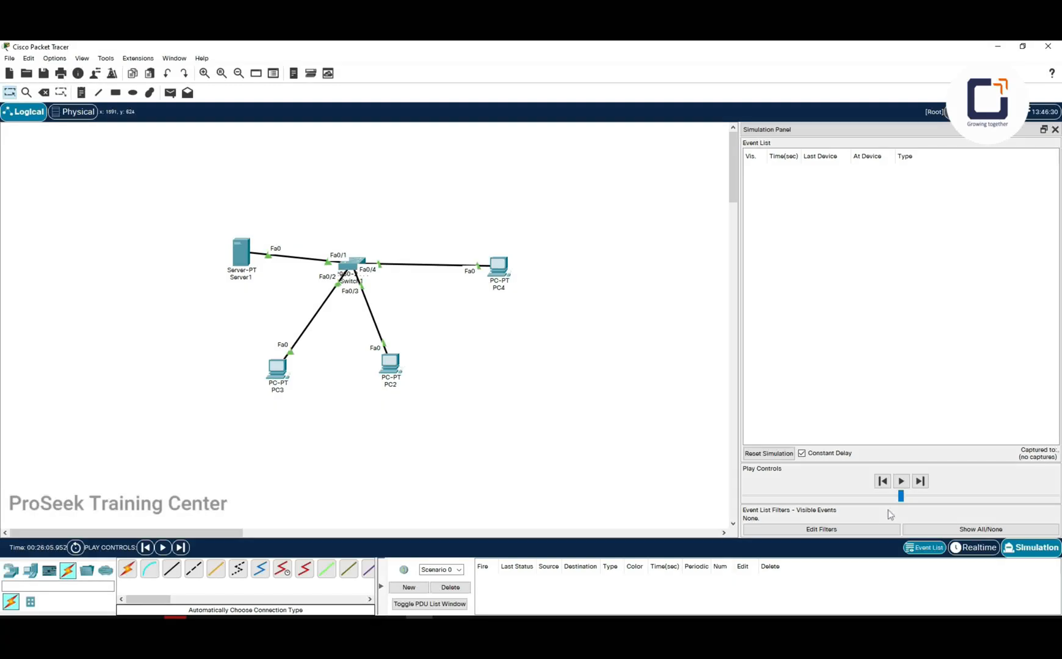
{"action": "left_click", "coordinate": [865, 531]}
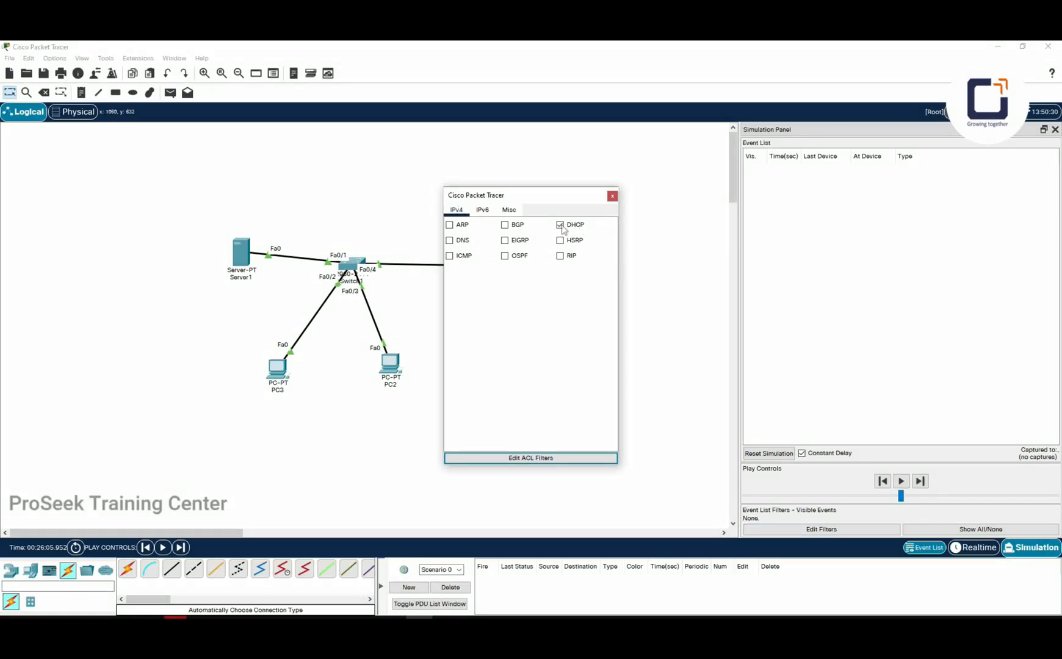
{"action": "left_click", "coordinate": [613, 196]}
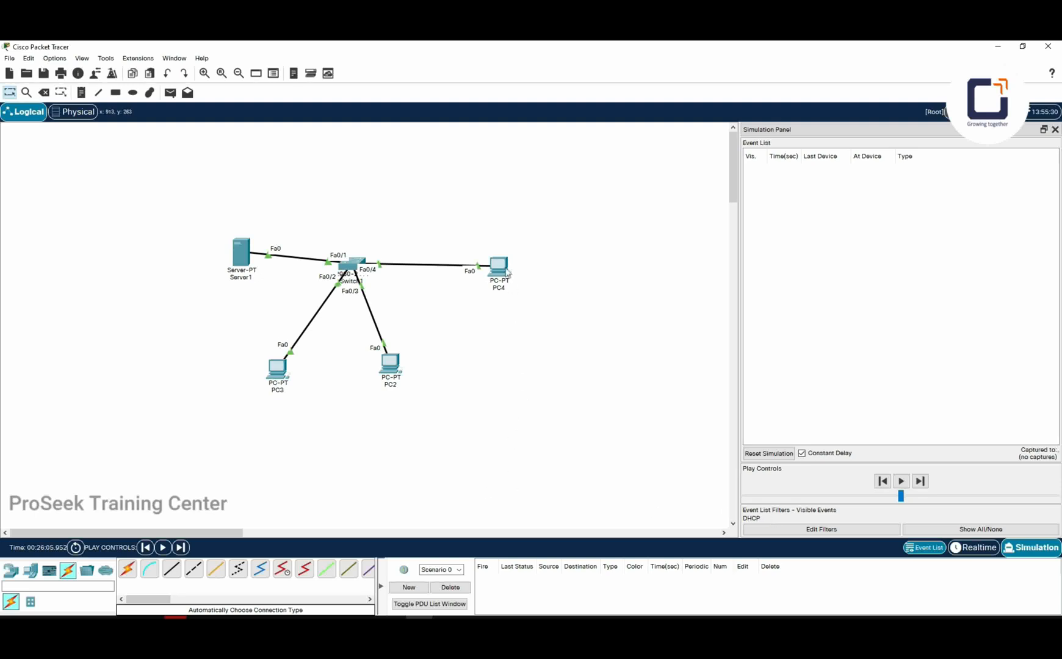
Set PC4's IP configuration to DHCP and minimize its window to reveal the workspace.
{"action": "mouse_move", "coordinate": [506, 273]}
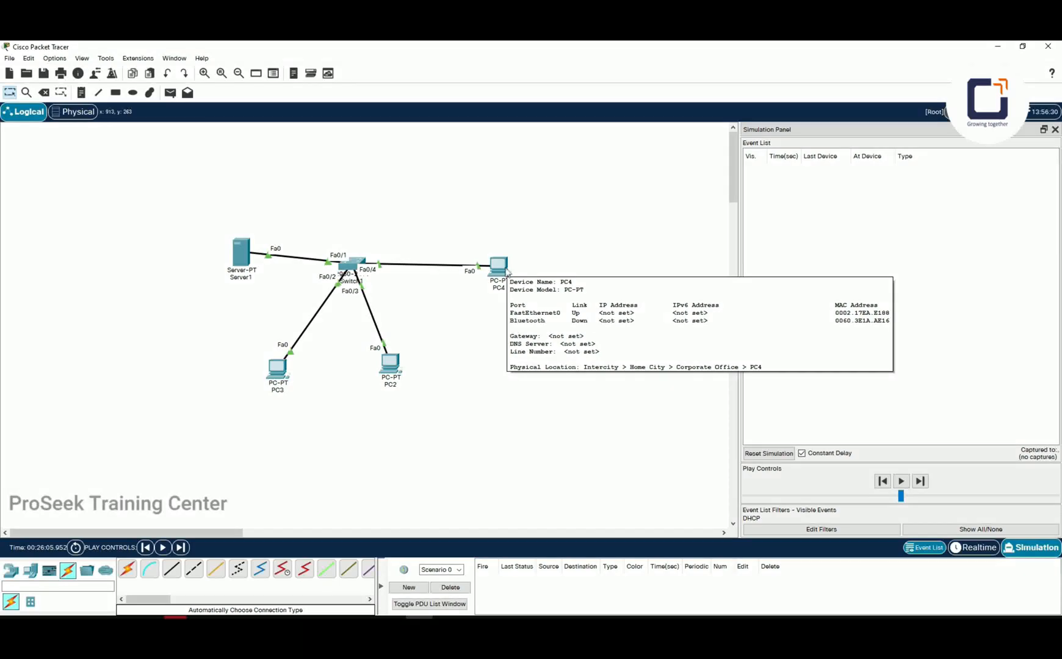
{"action": "left_click", "coordinate": [506, 272]}
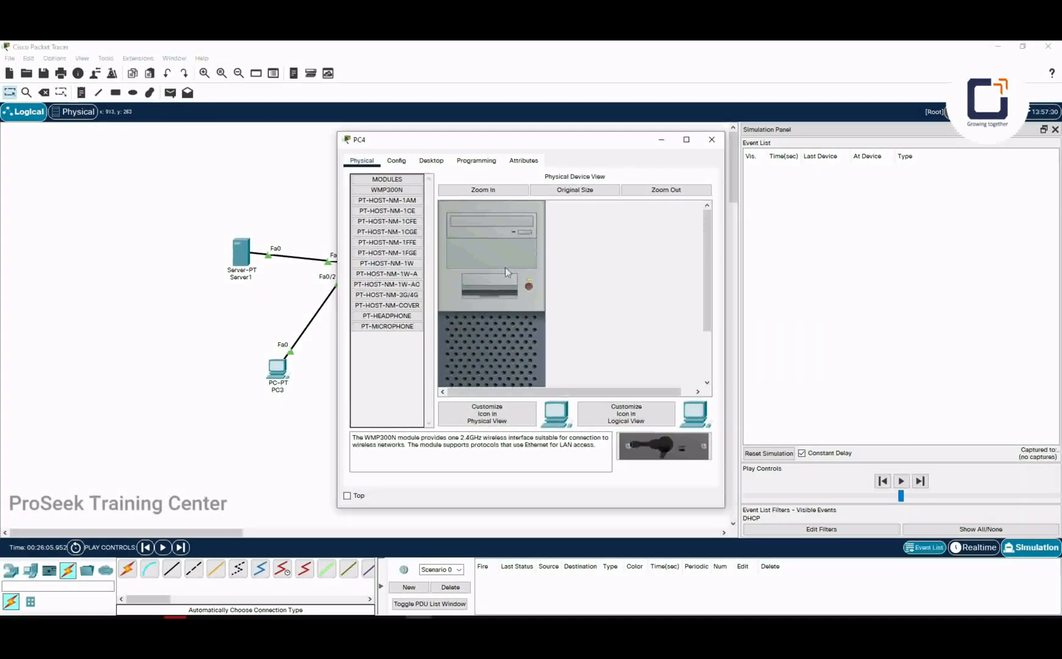
{"action": "left_click", "coordinate": [432, 161]}
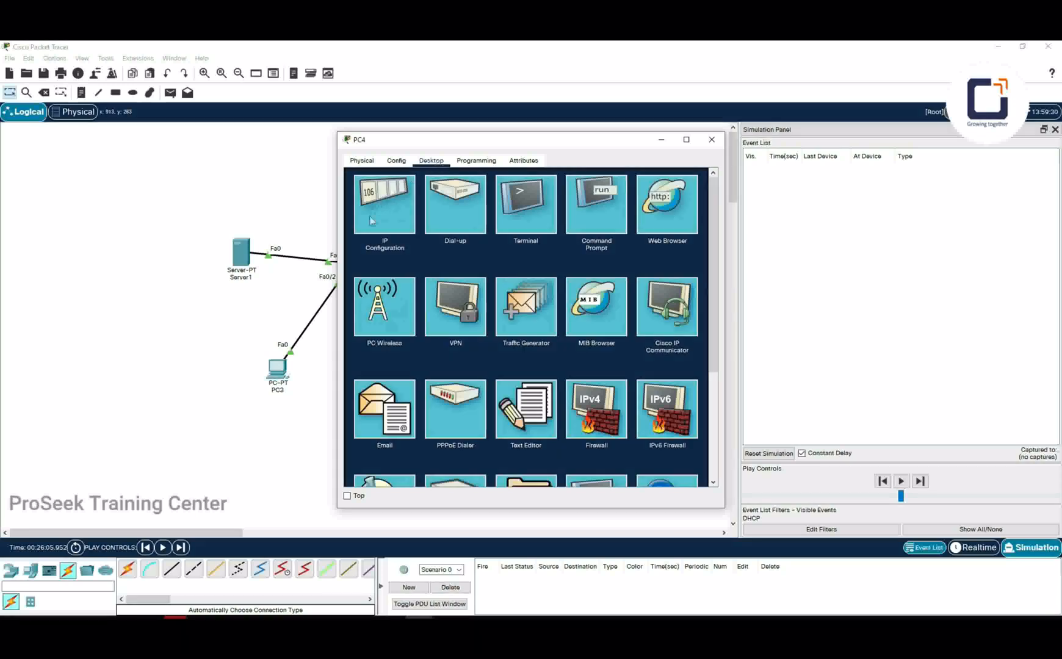
{"action": "left_click", "coordinate": [386, 221]}
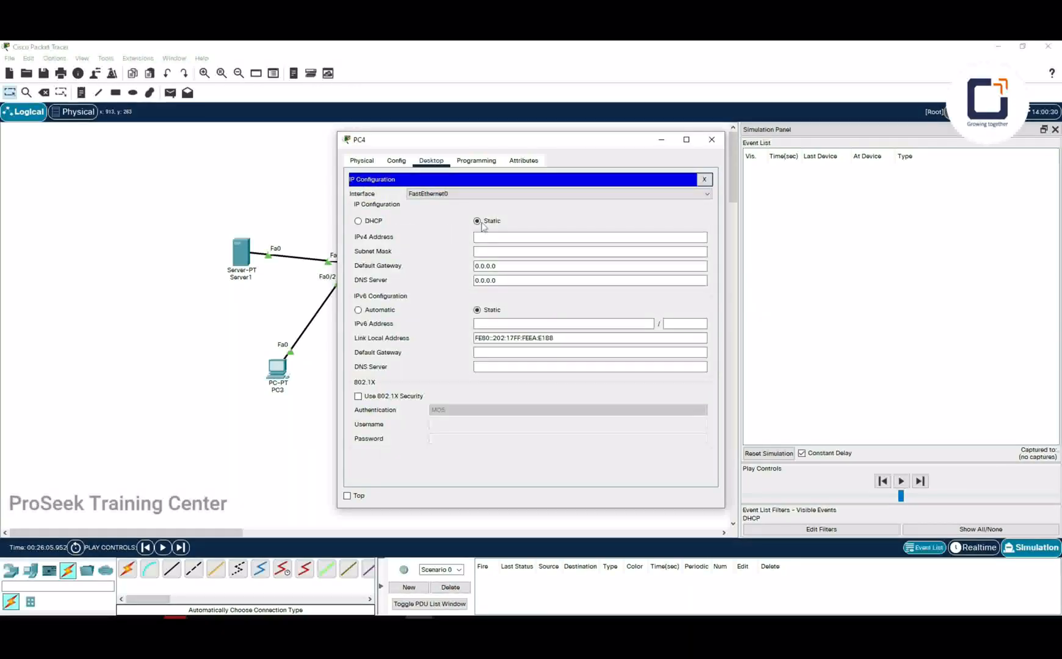
{"action": "left_click", "coordinate": [374, 224]}
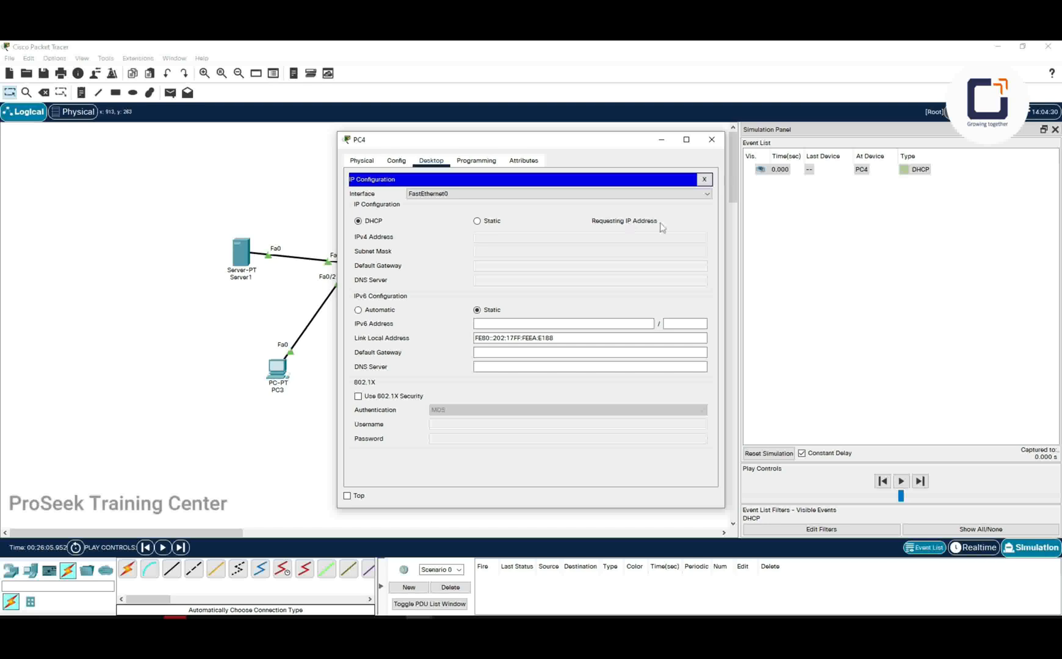
{"action": "left_click", "coordinate": [661, 140]}
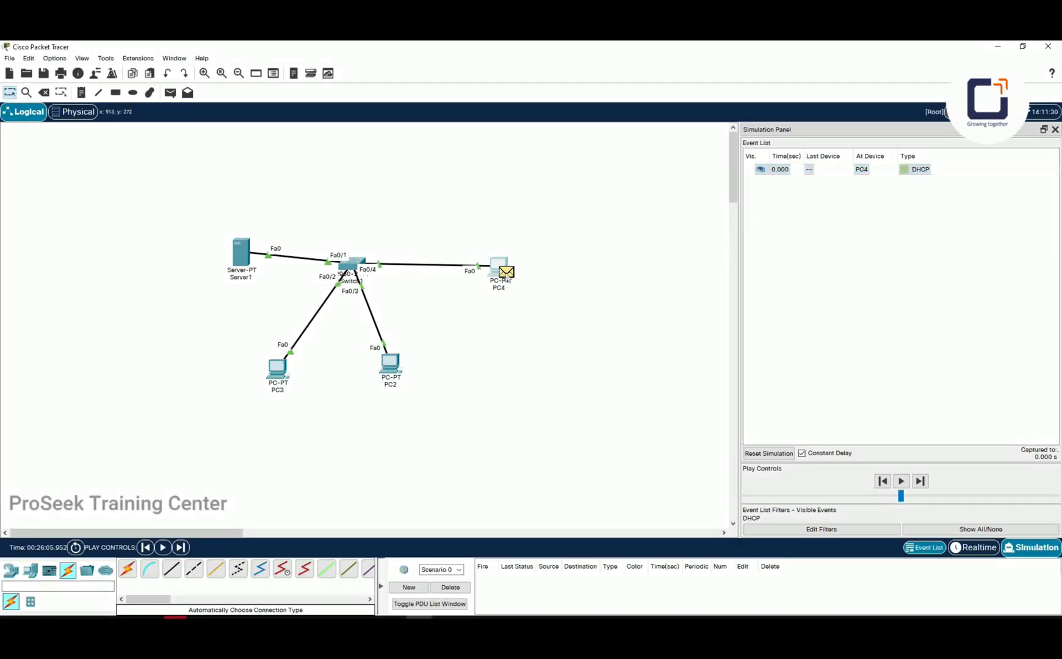
Inspect the OSI layer details of the outgoing DHCP packet at PC4, then close the PDU information.
{"action": "left_click", "coordinate": [507, 279]}
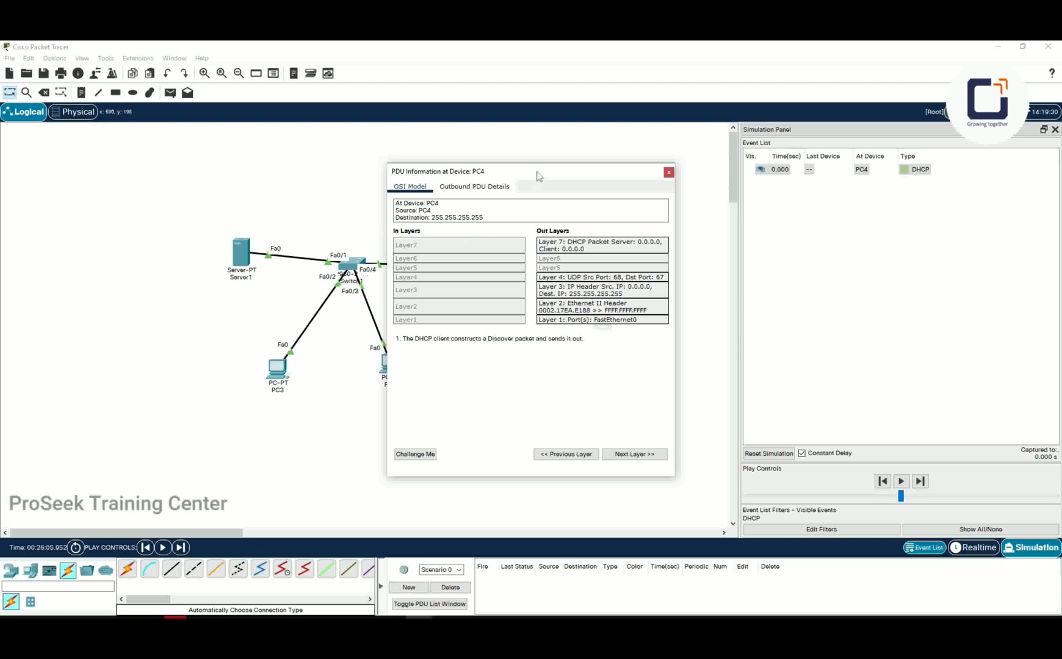
{"action": "left_click_drag", "start_coordinate": [536, 173], "coordinate": [688, 168]}
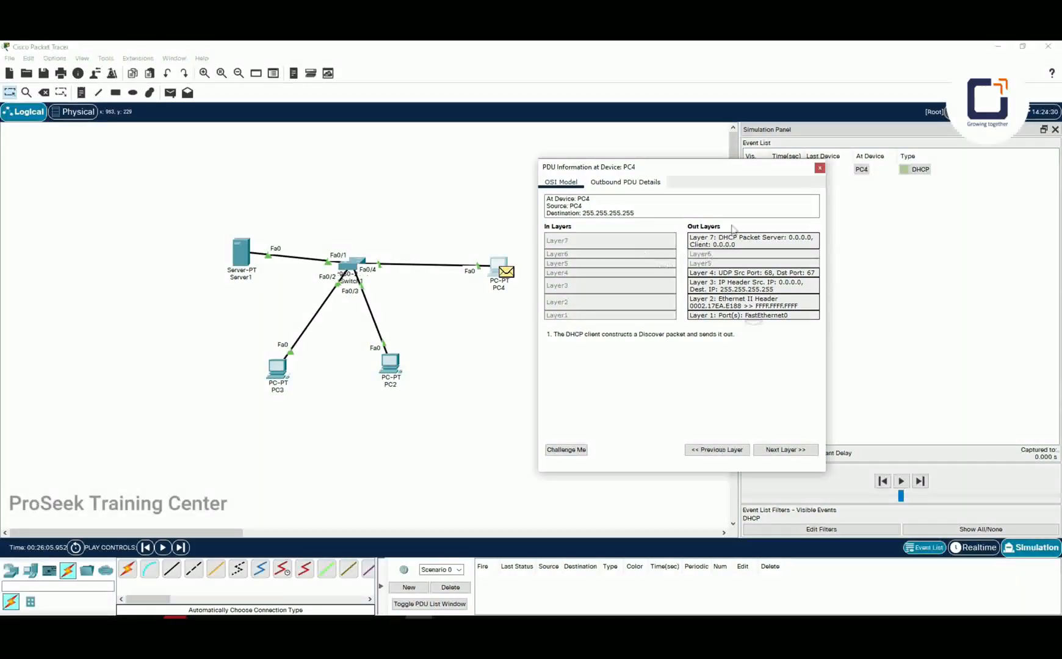
{"action": "left_click_drag", "start_coordinate": [717, 167], "coordinate": [693, 167]}
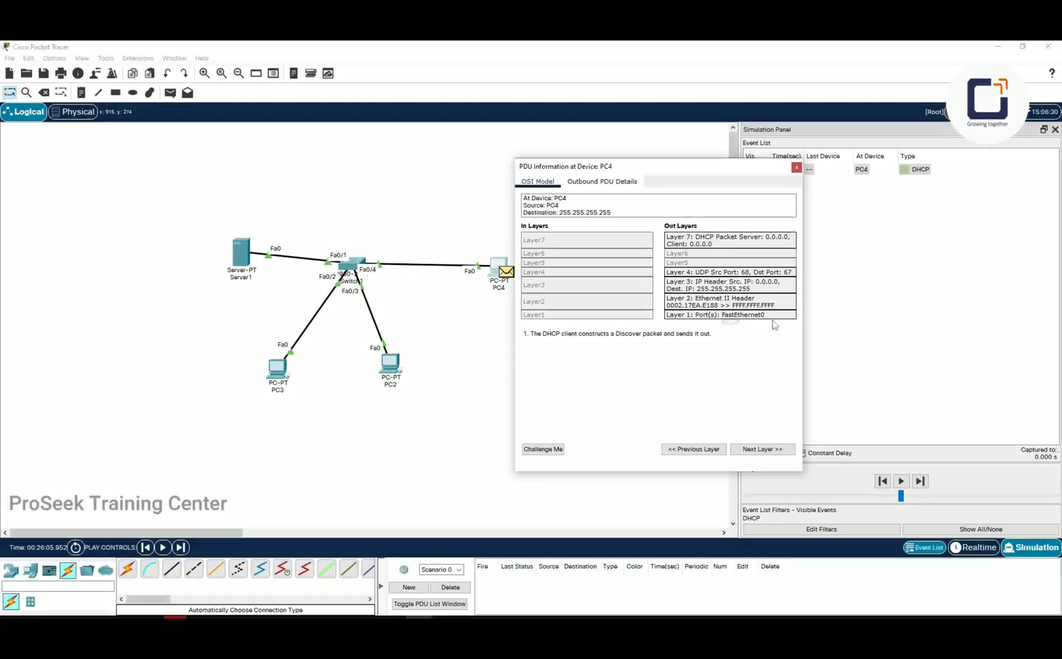
{"action": "left_click", "coordinate": [796, 167]}
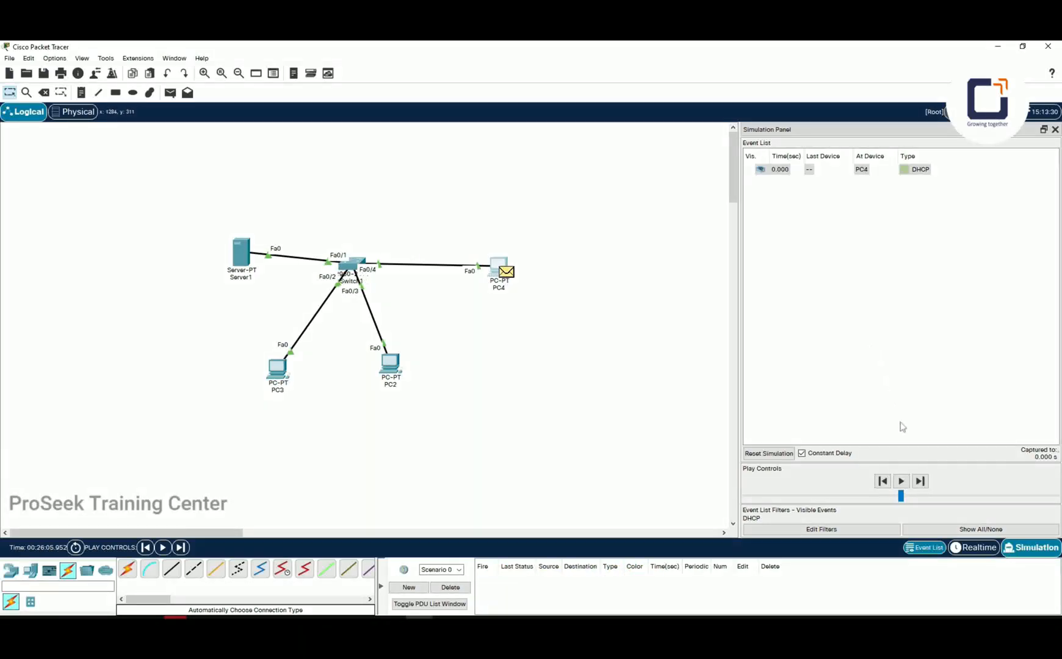
Advance the simulation one event and inspect the inbound Layer 2 details of the DHCP packet at Switch1, then close them.
{"action": "left_click", "coordinate": [922, 485]}
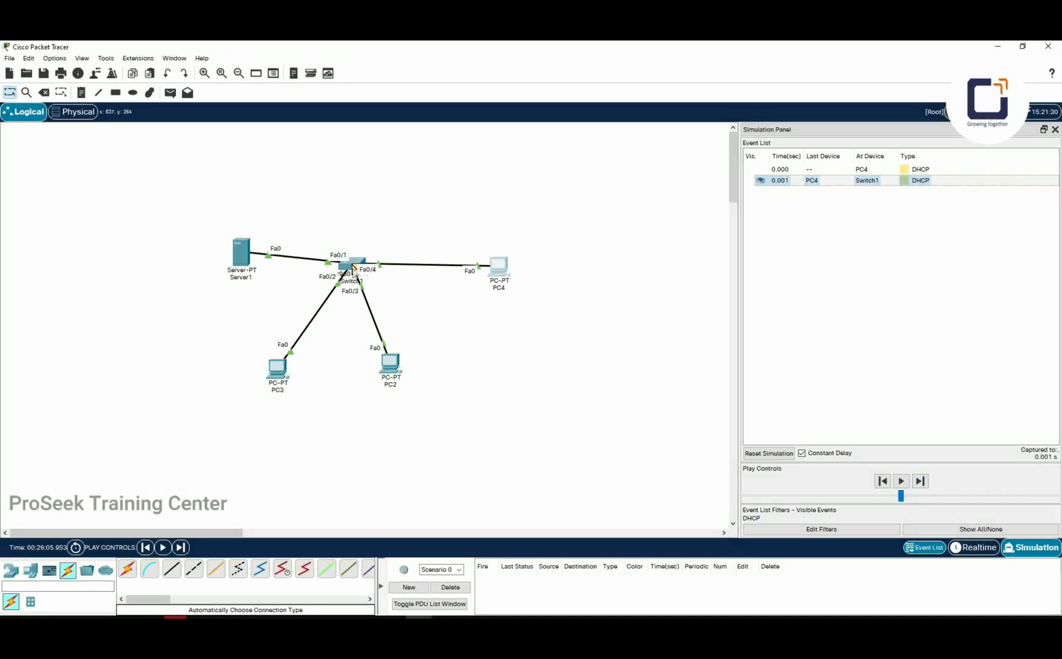
{"action": "mouse_move", "coordinate": [354, 270]}
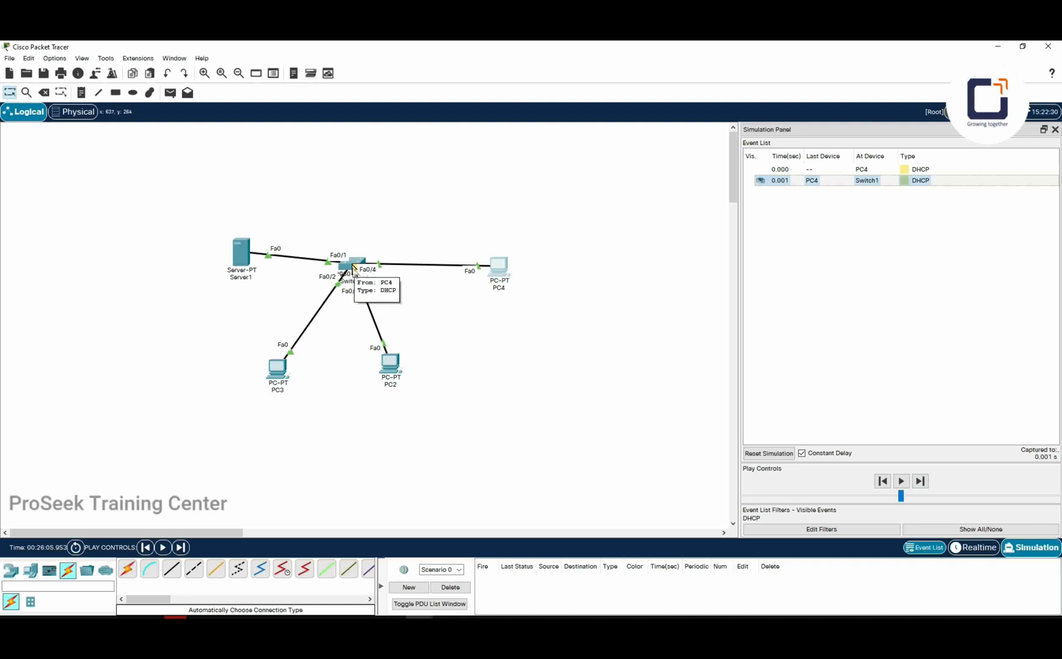
{"action": "left_click", "coordinate": [354, 270]}
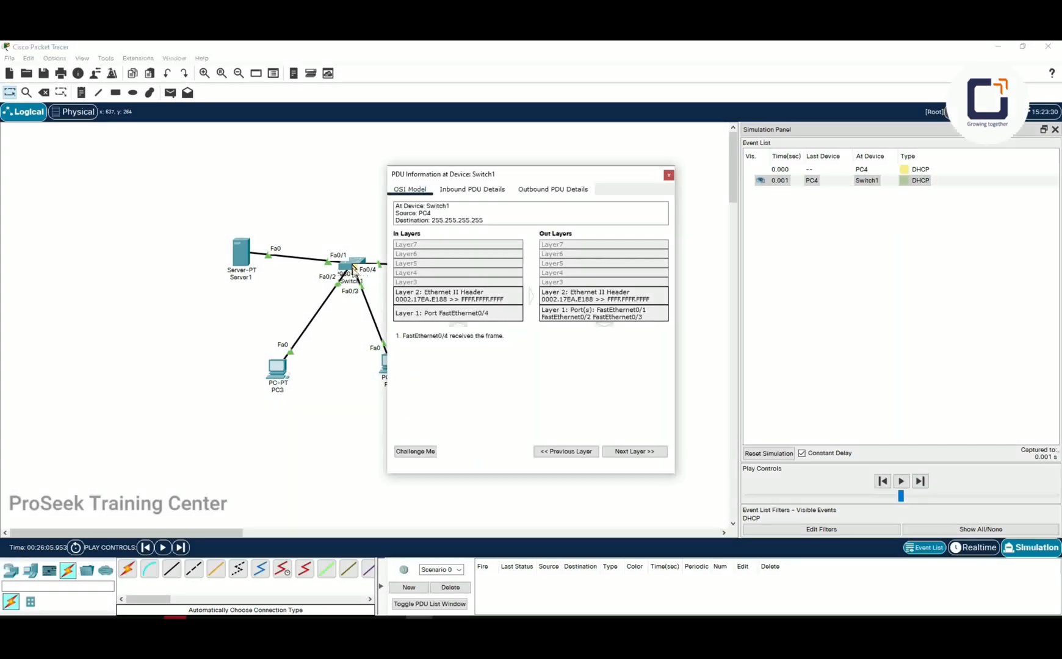
{"action": "left_click", "coordinate": [436, 295]}
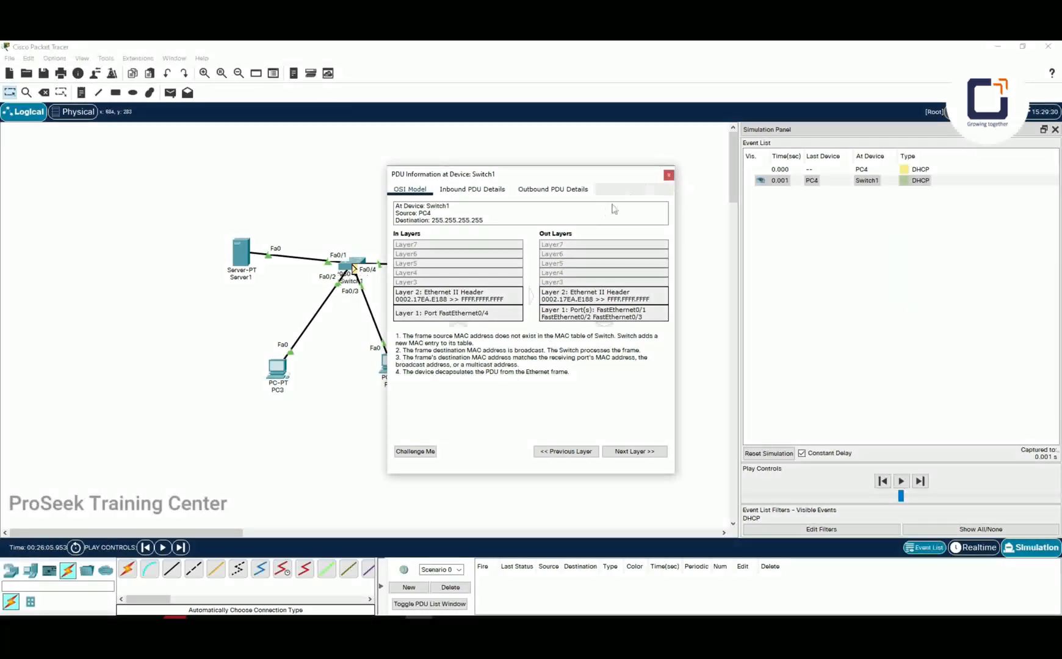
{"action": "left_click", "coordinate": [669, 176]}
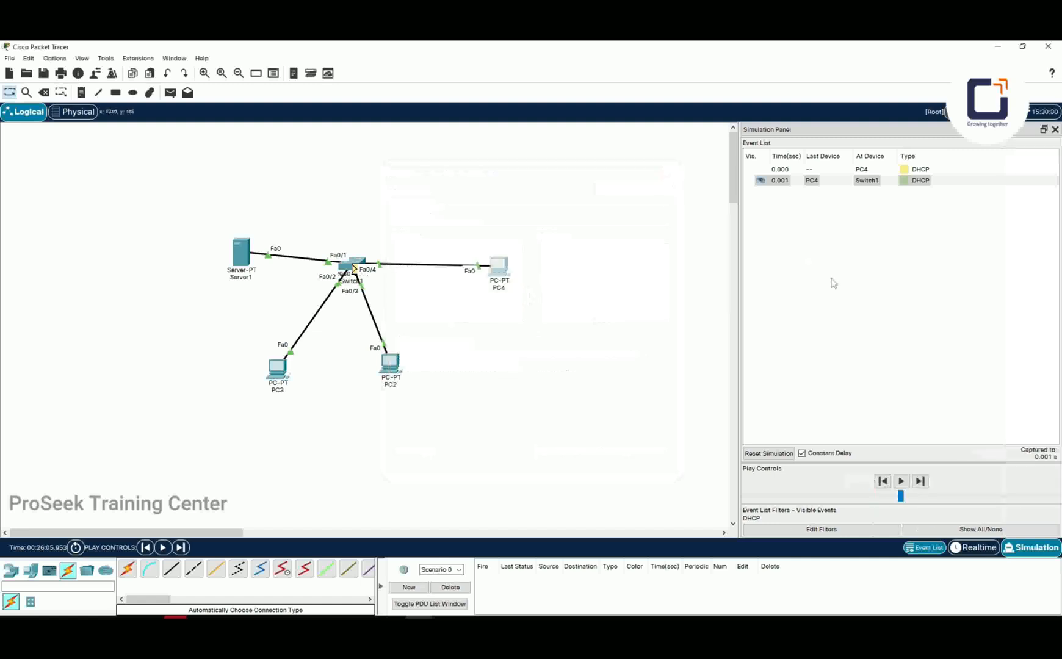
Forward the broadcast one more event and examine inbound Layers 2, 3, 4 and 7 of the packet at Server1, then close the details.
{"action": "left_click", "coordinate": [921, 482]}
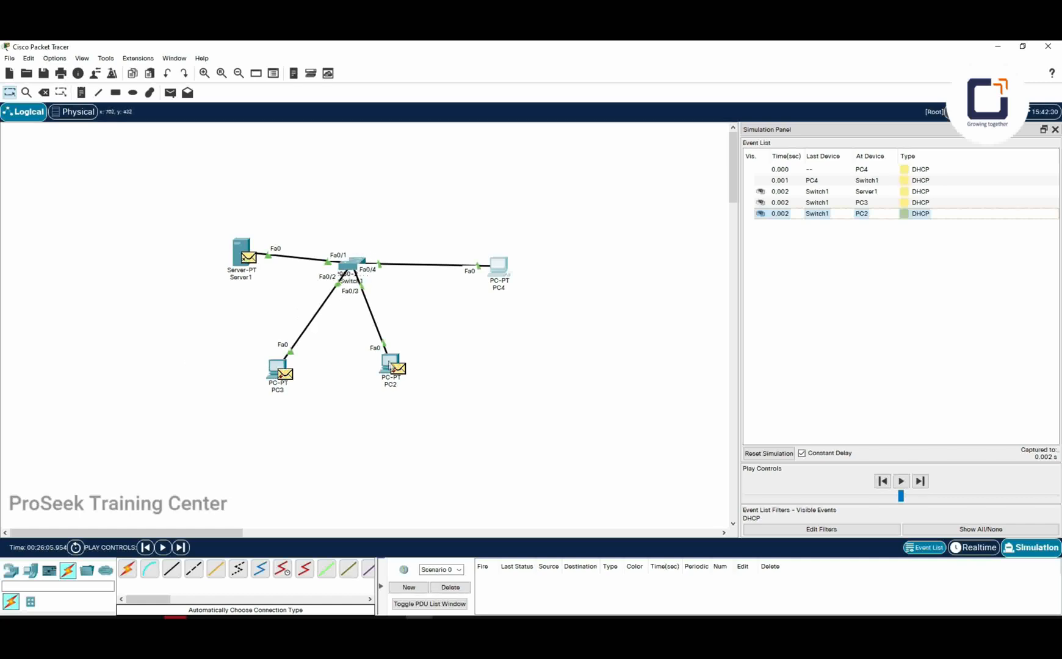
{"action": "mouse_move", "coordinate": [391, 365]}
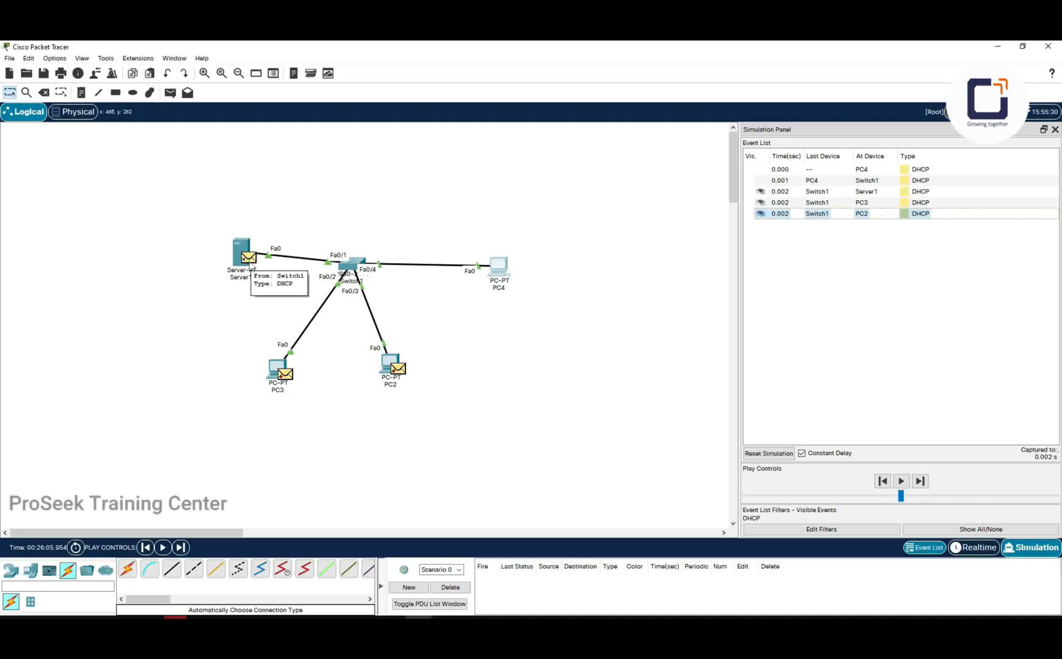
{"action": "left_click", "coordinate": [249, 263]}
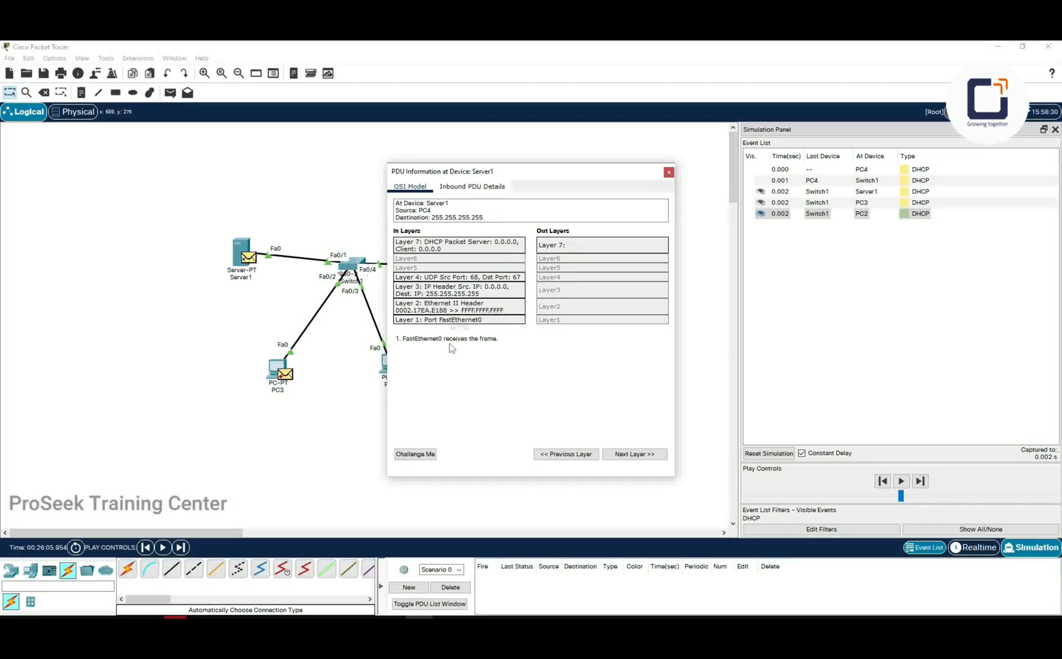
{"action": "left_click", "coordinate": [438, 306]}
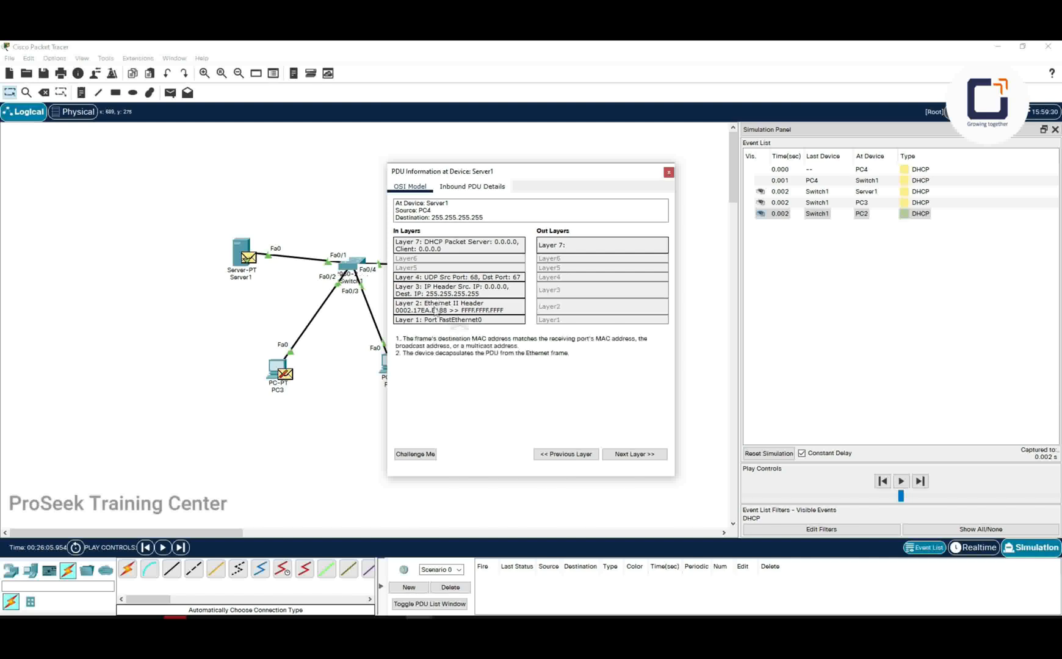
{"action": "left_click", "coordinate": [440, 290]}
{"action": "left_click", "coordinate": [441, 280]}
{"action": "left_click", "coordinate": [453, 247]}
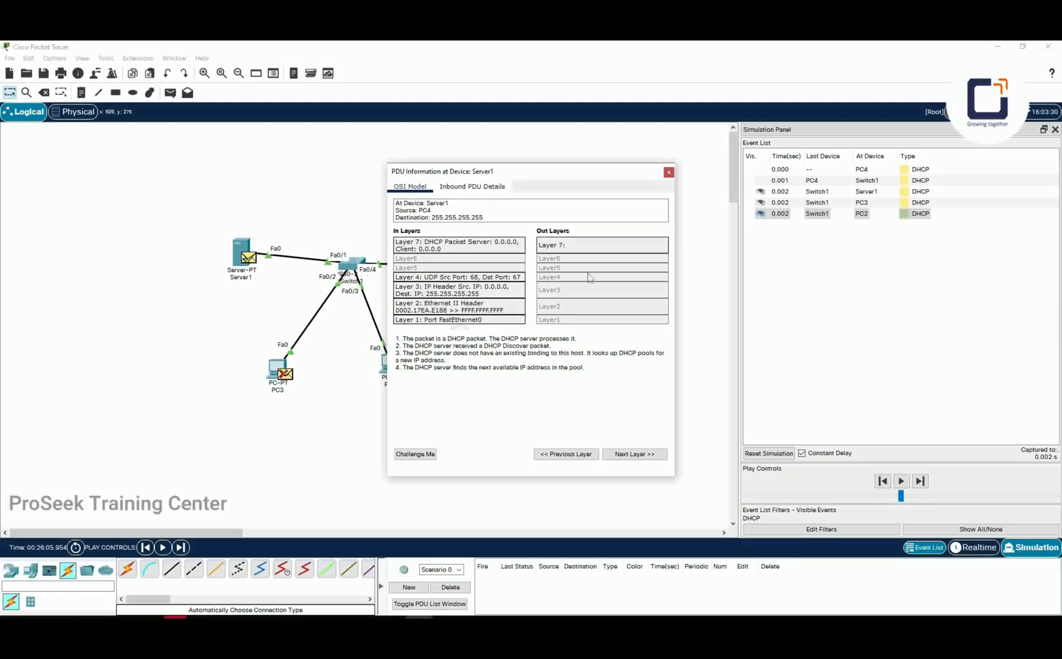
{"action": "left_click", "coordinate": [669, 173]}
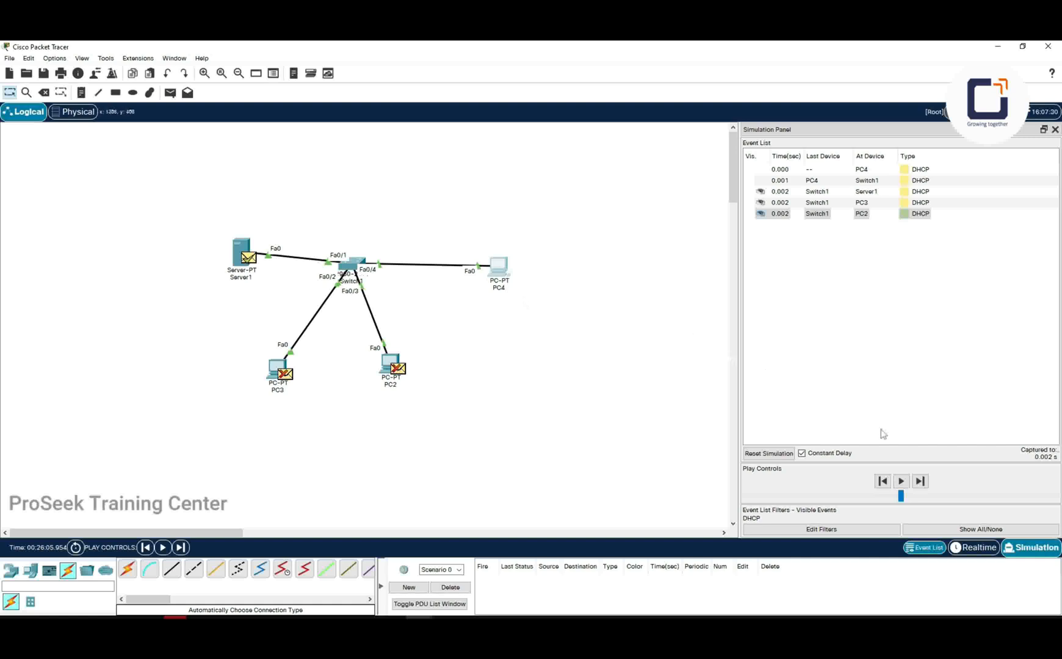
Advance the simulation two events to PC4 and examine inbound Layers 2, 3 and 7 of the DHCP packet received there.
{"action": "left_click", "coordinate": [920, 482]}
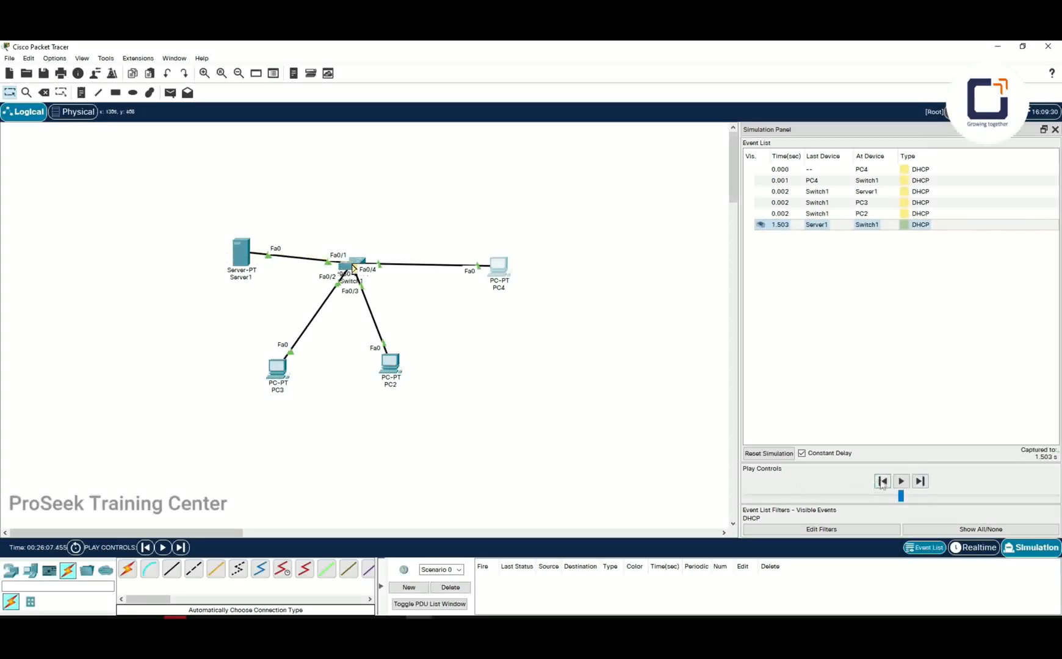
{"action": "left_click", "coordinate": [920, 481]}
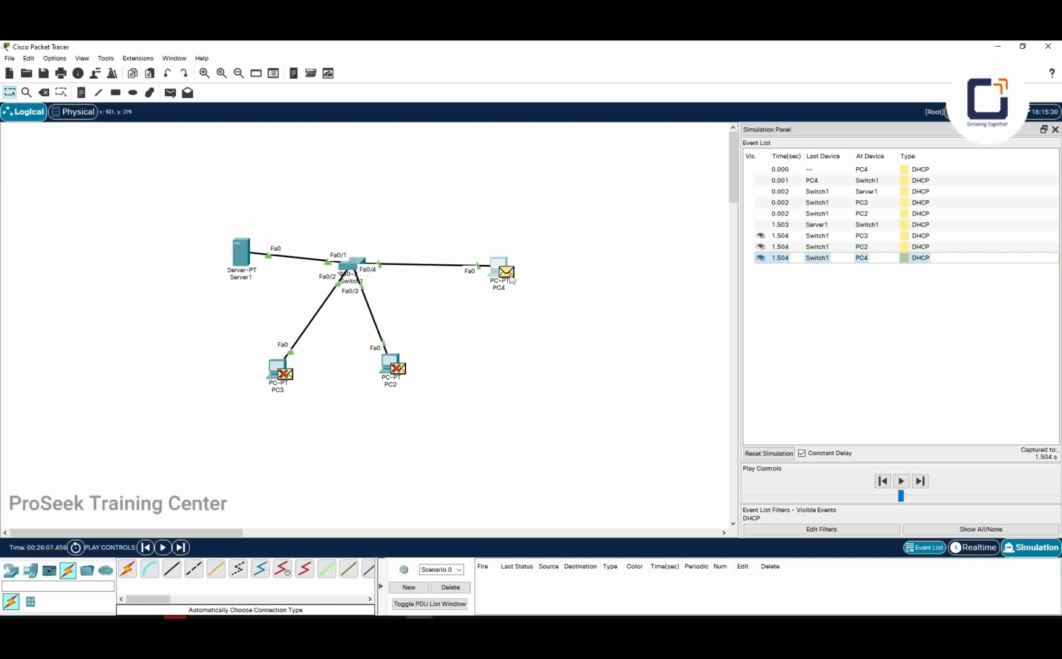
{"action": "left_click", "coordinate": [512, 279]}
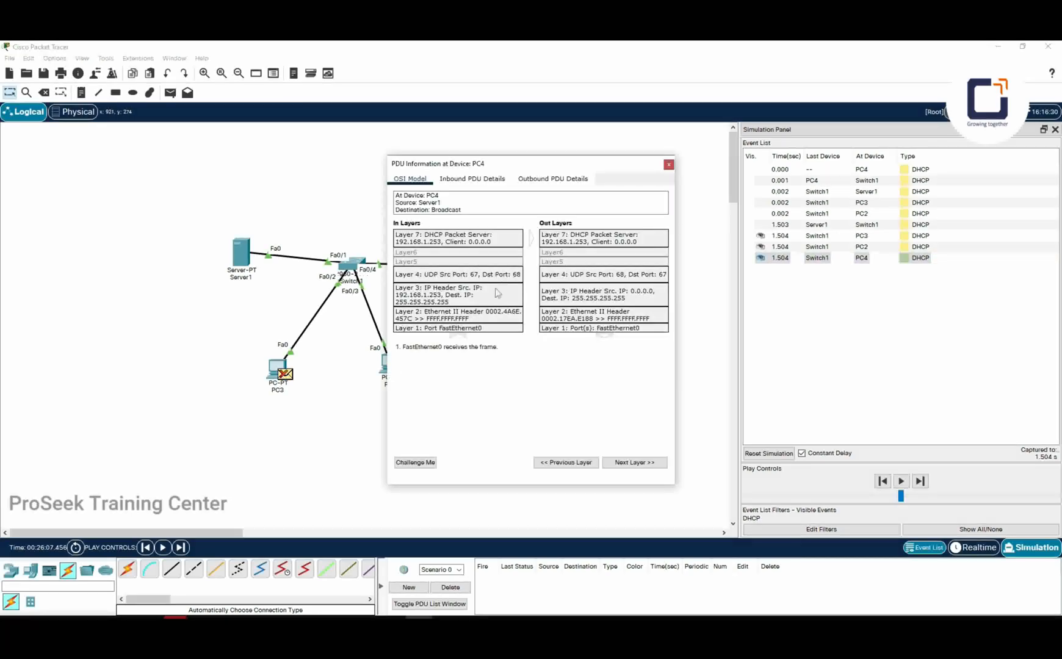
{"action": "left_click", "coordinate": [458, 316]}
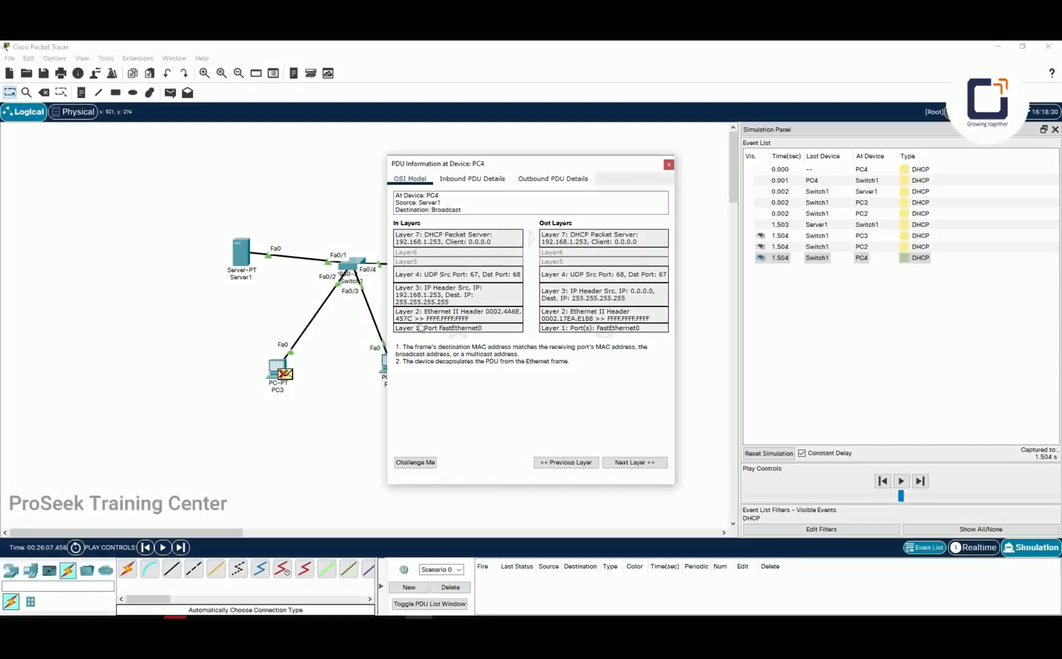
{"action": "left_click", "coordinate": [468, 295]}
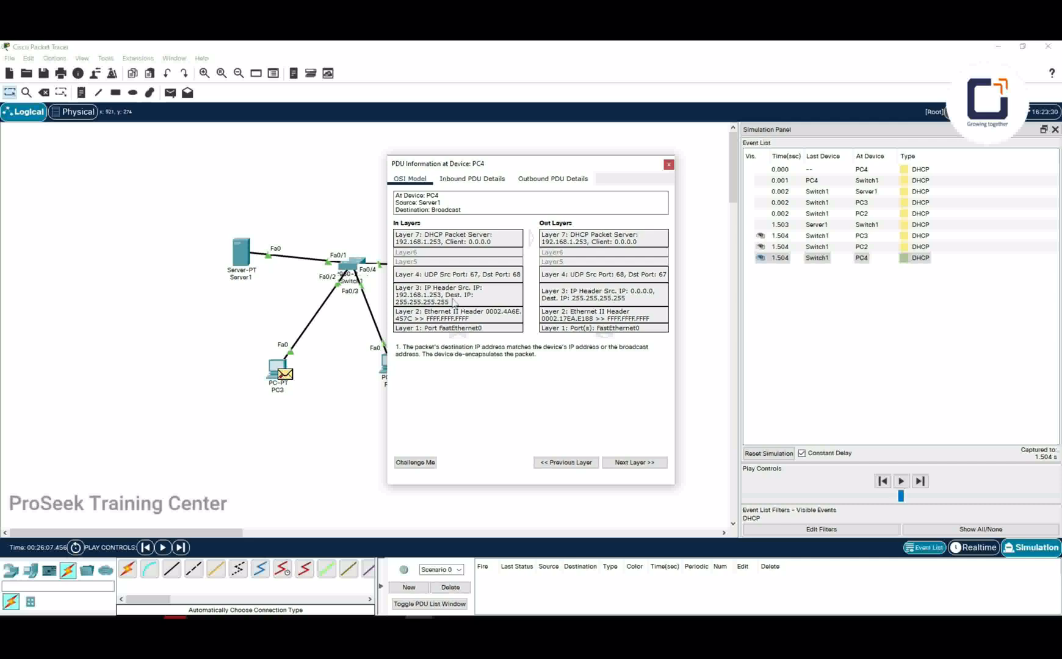
{"action": "left_click", "coordinate": [447, 242]}
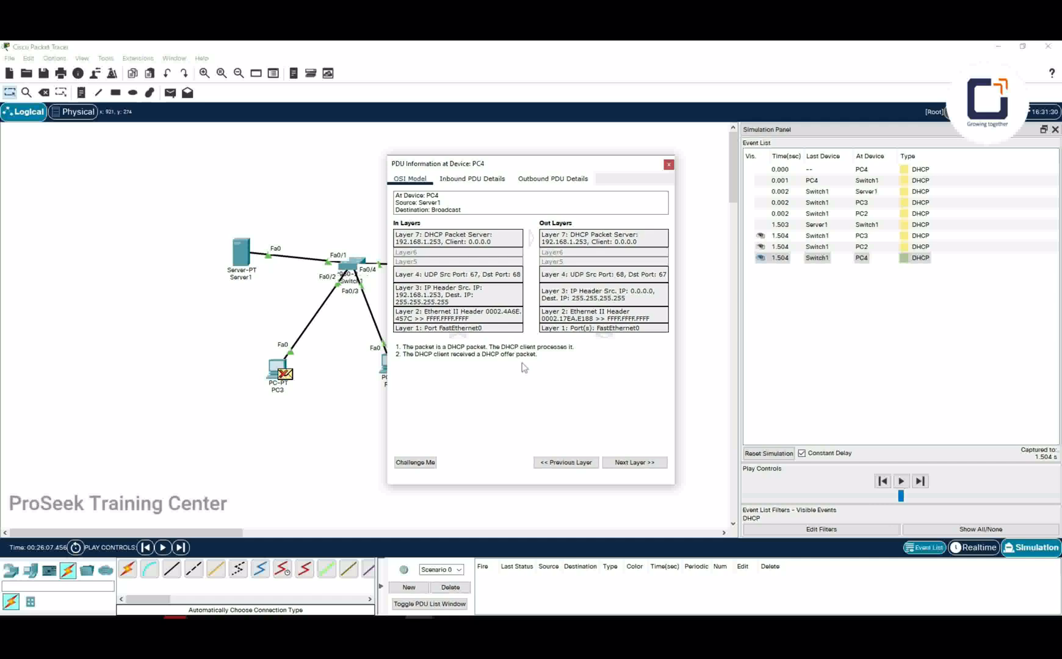
Examine the inbound PDU fields of PC4's packet through the DHCP section and highlight the Your Client Address line.
{"action": "left_click", "coordinate": [470, 180]}
{"action": "left_click", "coordinate": [486, 183]}
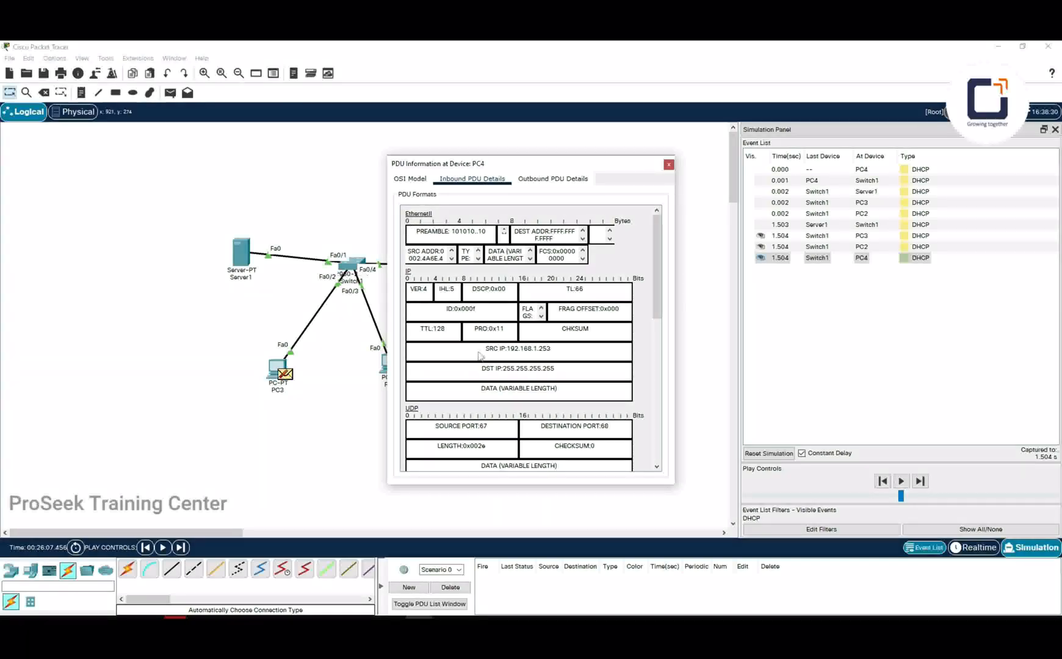
{"action": "scroll", "coordinate": [480, 354], "scroll_direction": "down", "scroll_amount": 3}
{"action": "scroll", "coordinate": [459, 355], "scroll_direction": "down", "scroll_amount": 4}
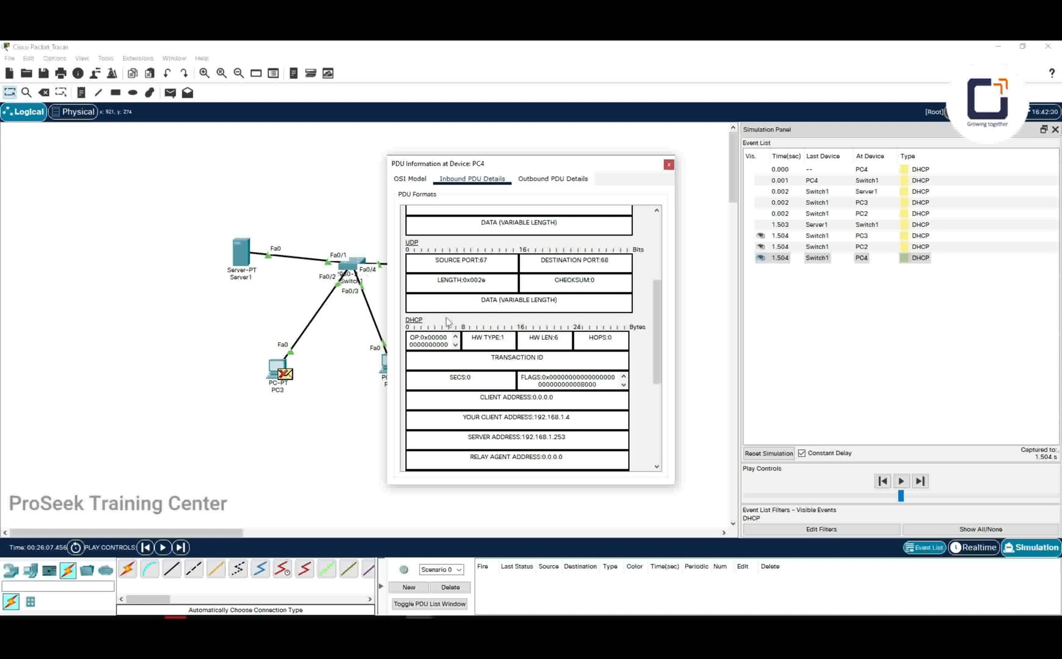
{"action": "scroll", "coordinate": [447, 322], "scroll_direction": "down", "scroll_amount": 1}
{"action": "left_click_drag", "start_coordinate": [463, 384], "coordinate": [530, 384]}
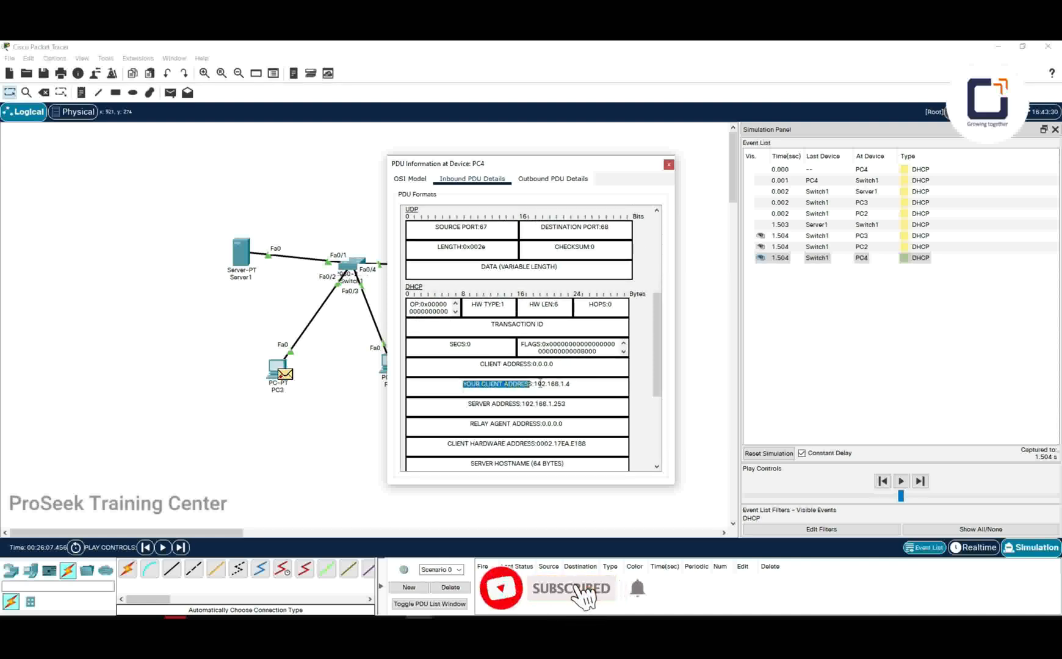
{"action": "triple_click", "coordinate": [588, 384]}
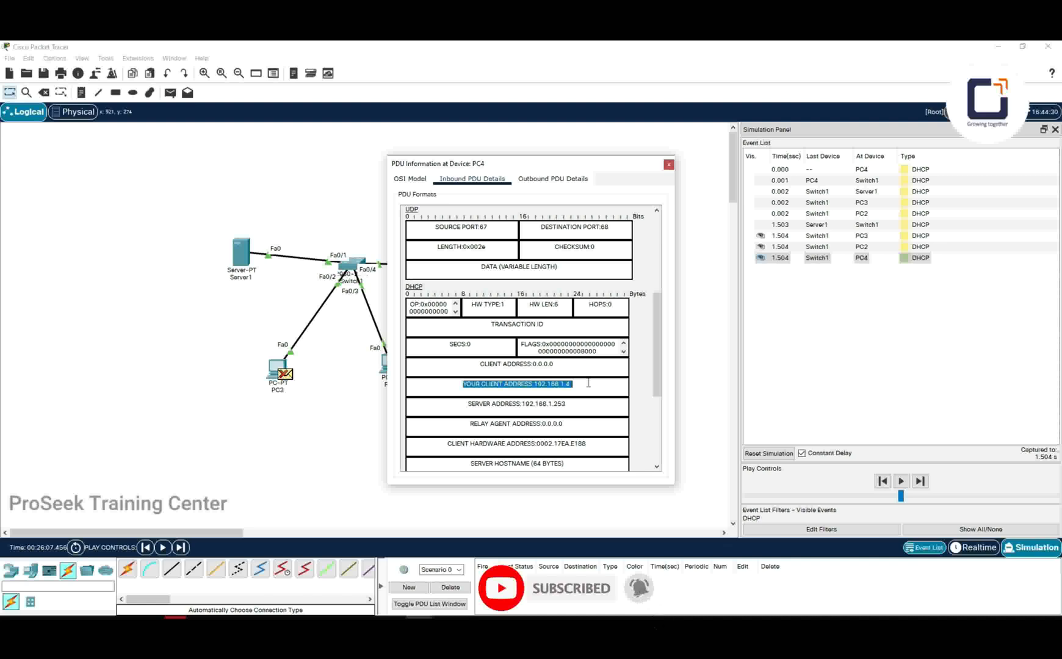
{"action": "left_click", "coordinate": [587, 384]}
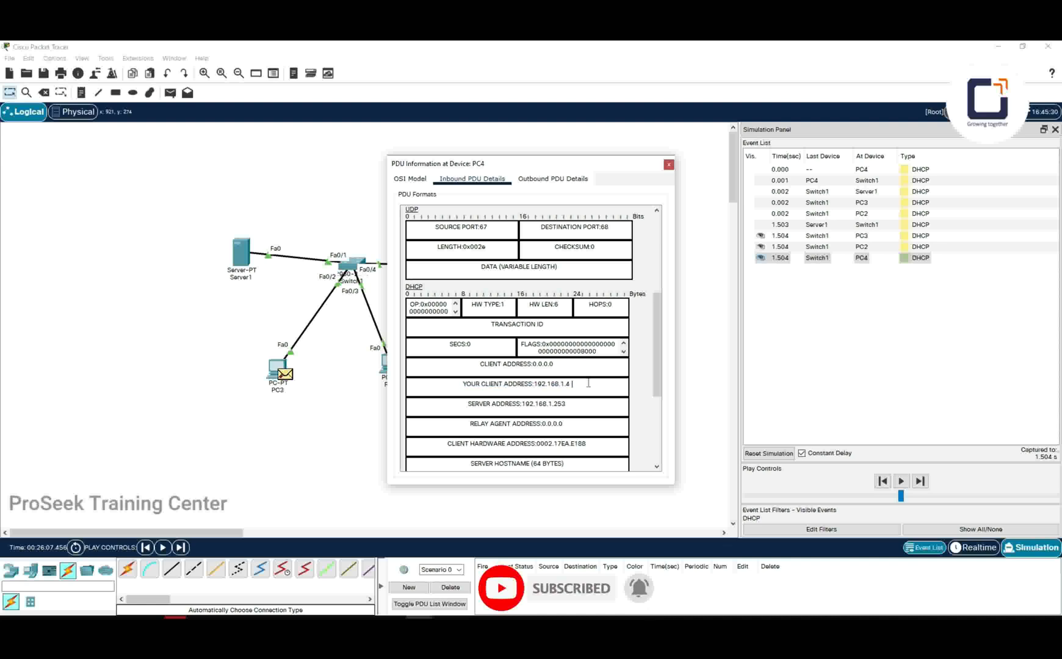
Review the remaining DHCP fields and the domain name options of PC4's inbound packet, then close the PDU information.
{"action": "scroll", "coordinate": [589, 383], "scroll_direction": "down", "scroll_amount": 4}
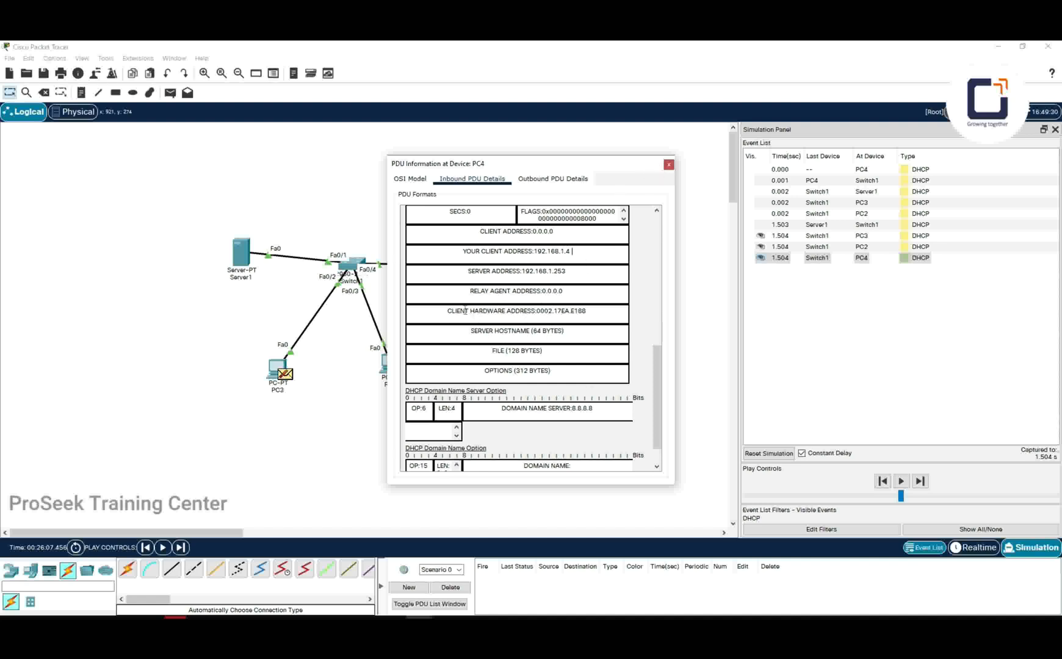
{"action": "scroll", "coordinate": [536, 351], "scroll_direction": "down", "scroll_amount": 1}
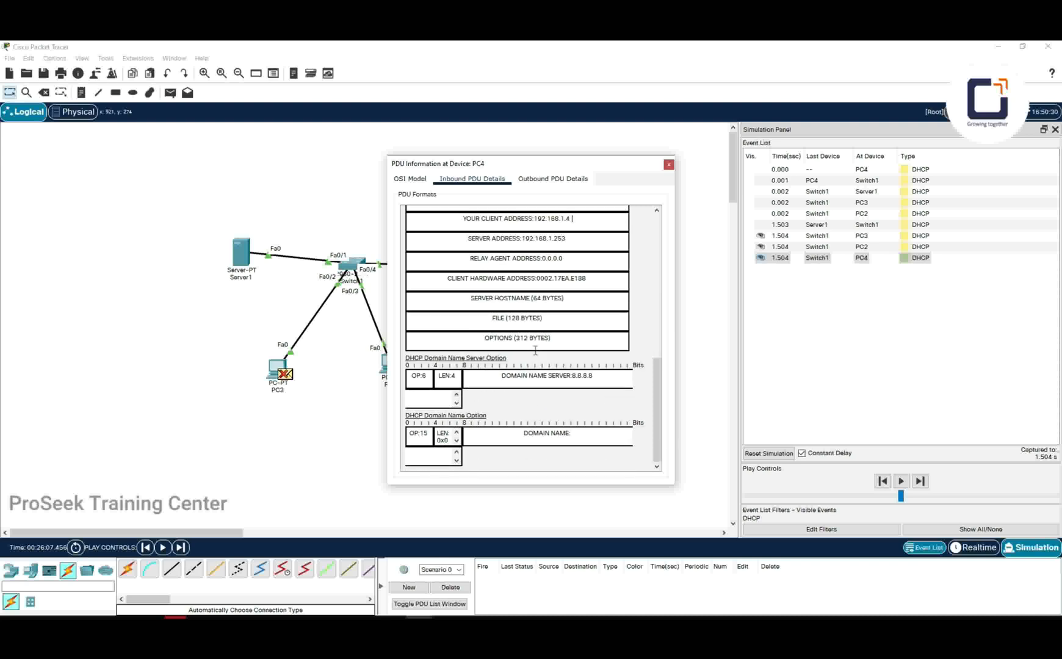
{"action": "scroll", "coordinate": [536, 351], "scroll_direction": "up", "scroll_amount": 2}
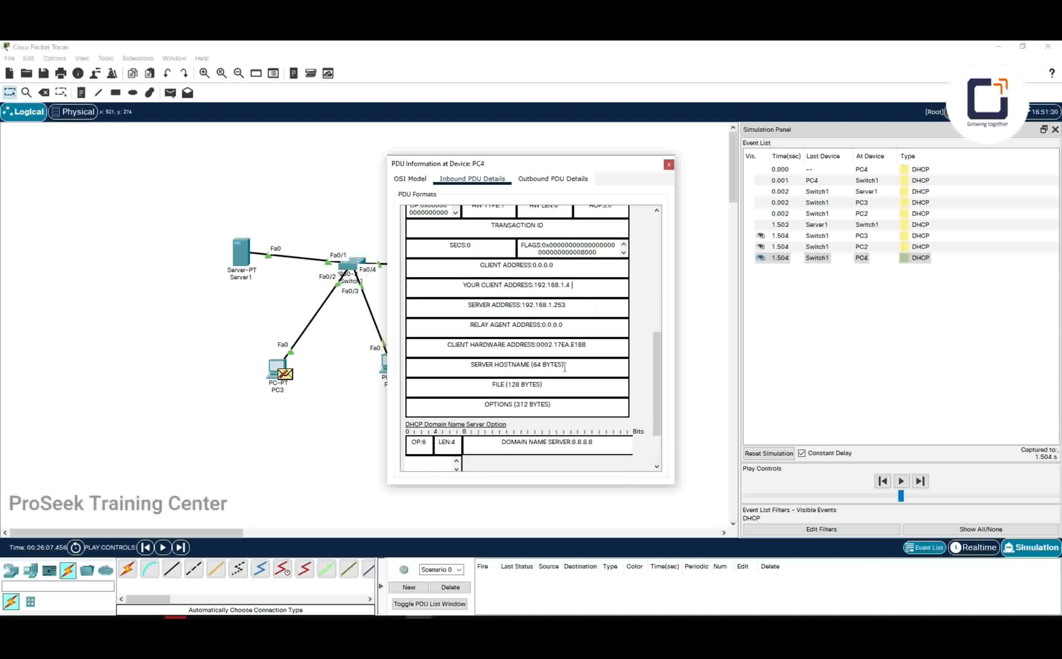
{"action": "scroll", "coordinate": [565, 367], "scroll_direction": "up", "scroll_amount": 2}
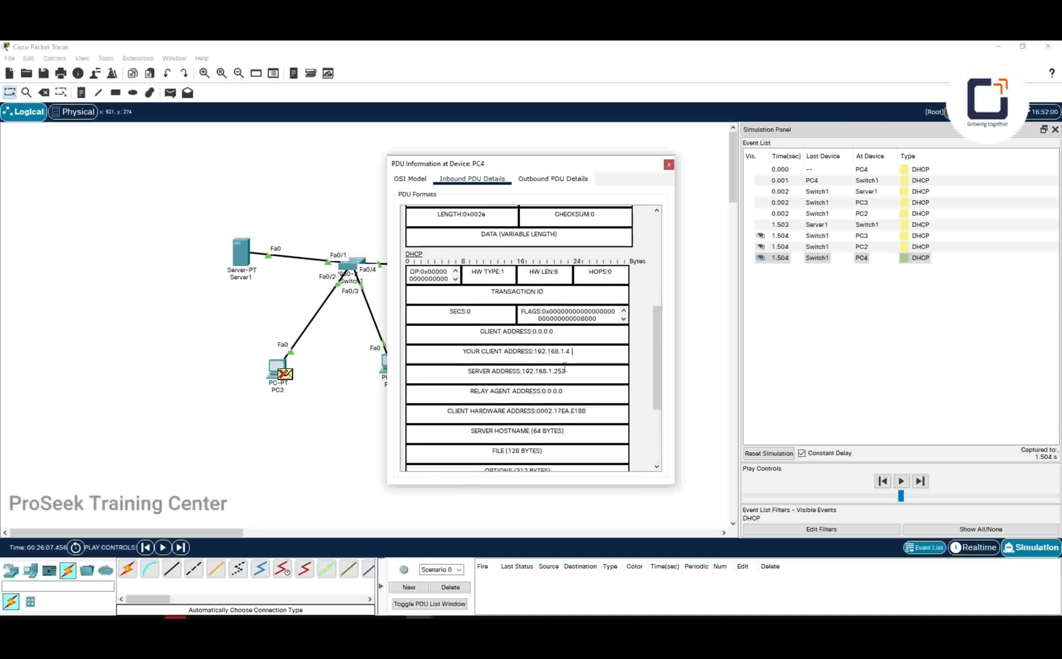
{"action": "left_click", "coordinate": [669, 164]}
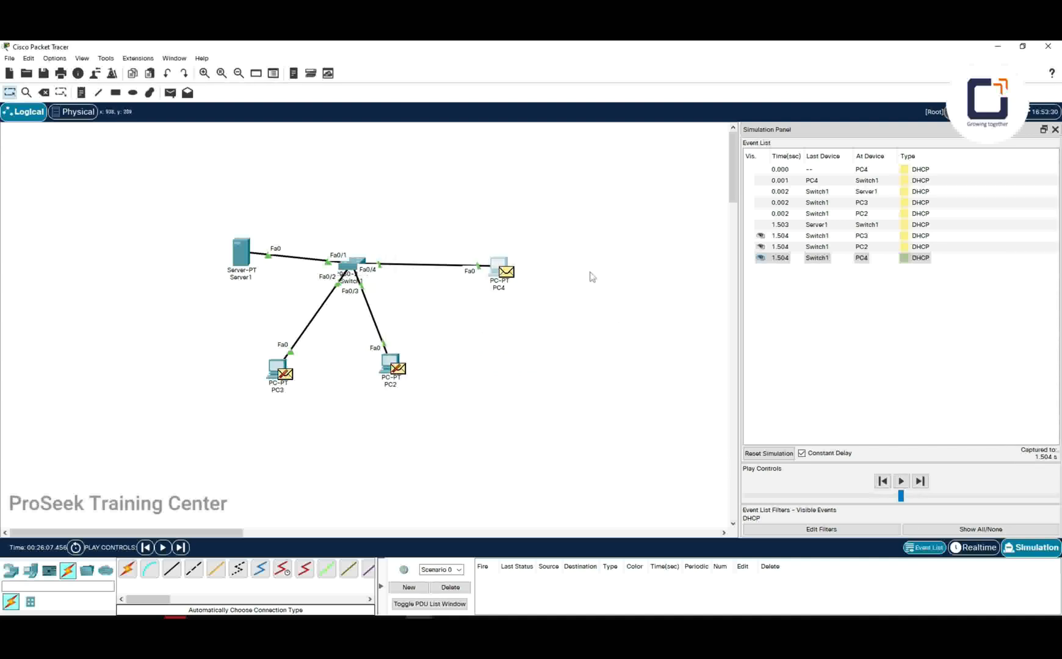
Advance PC4's DHCP request two events to Server1, examine its inbound and outbound Layer 7 details, then close them.
{"action": "left_click", "coordinate": [921, 482]}
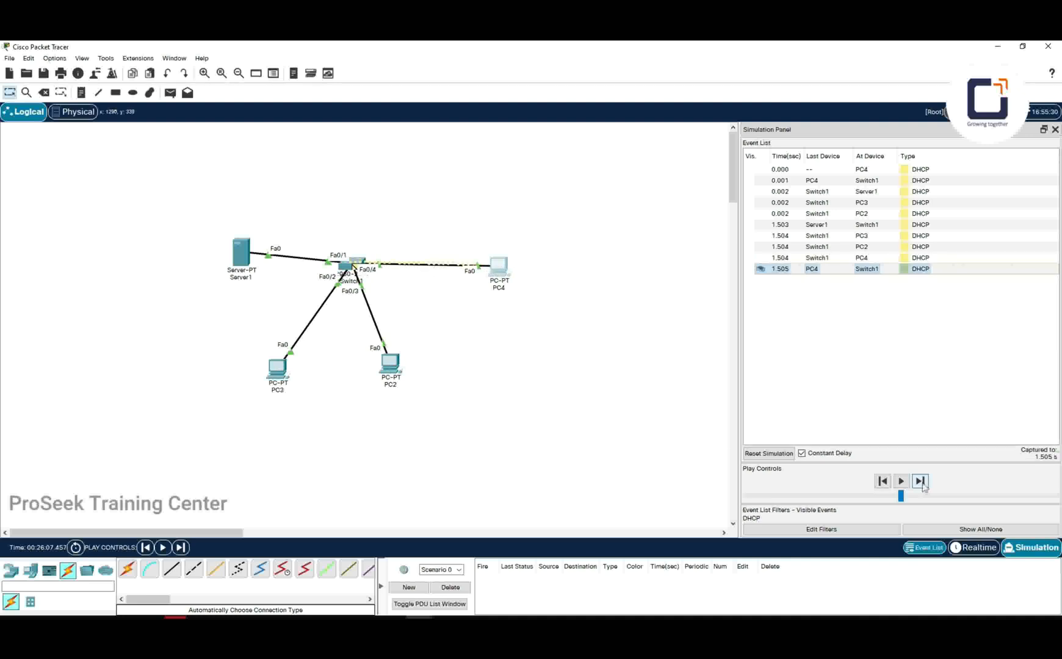
{"action": "left_click", "coordinate": [921, 482]}
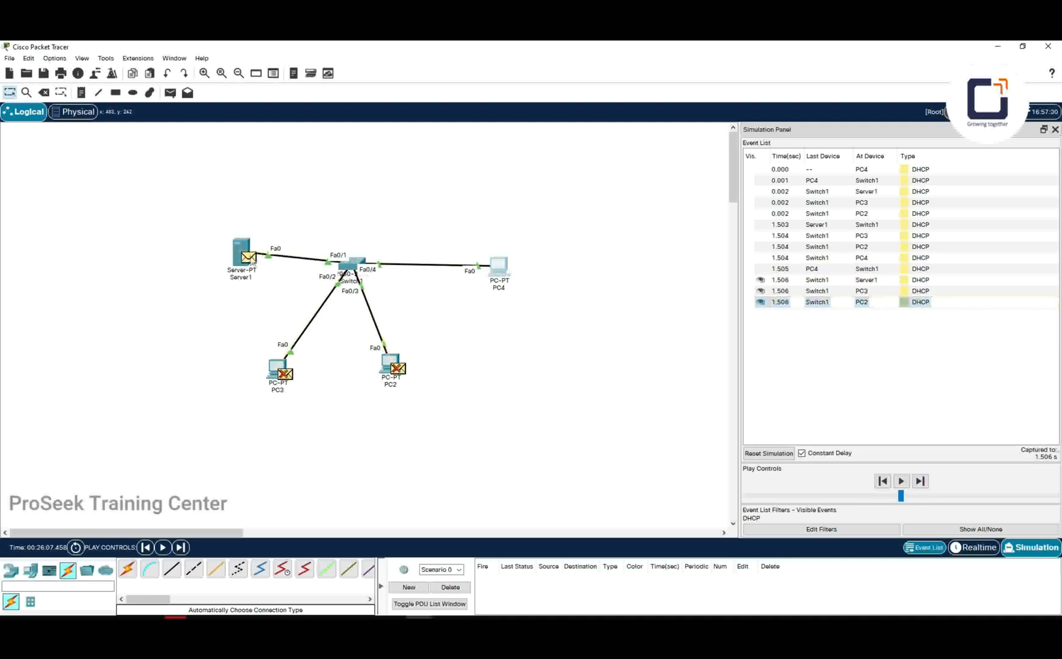
{"action": "left_click", "coordinate": [249, 257]}
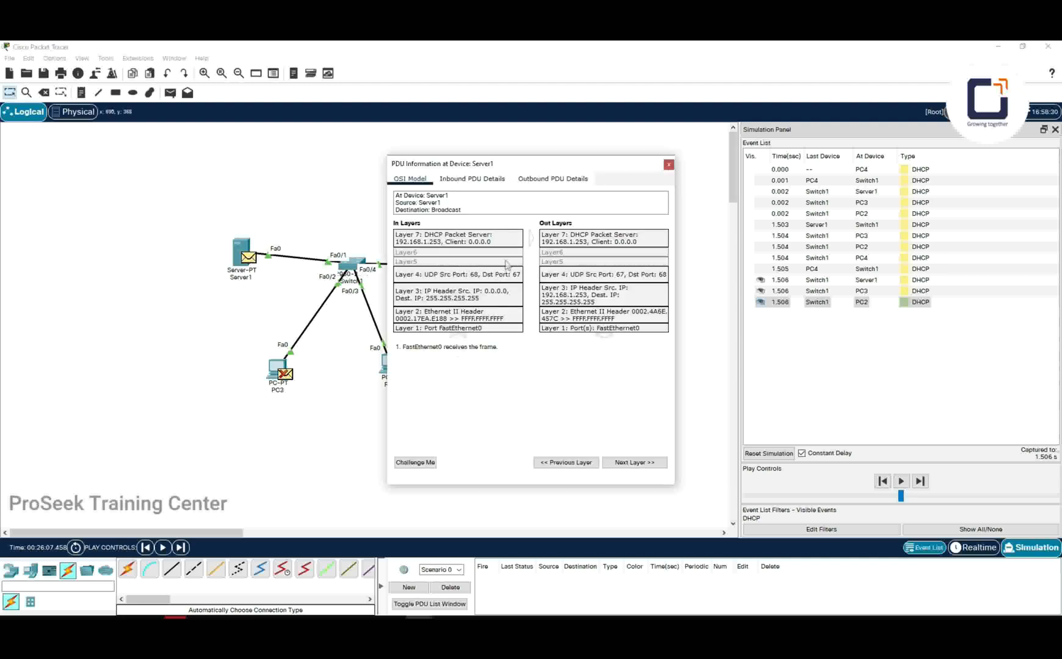
{"action": "left_click", "coordinate": [498, 243]}
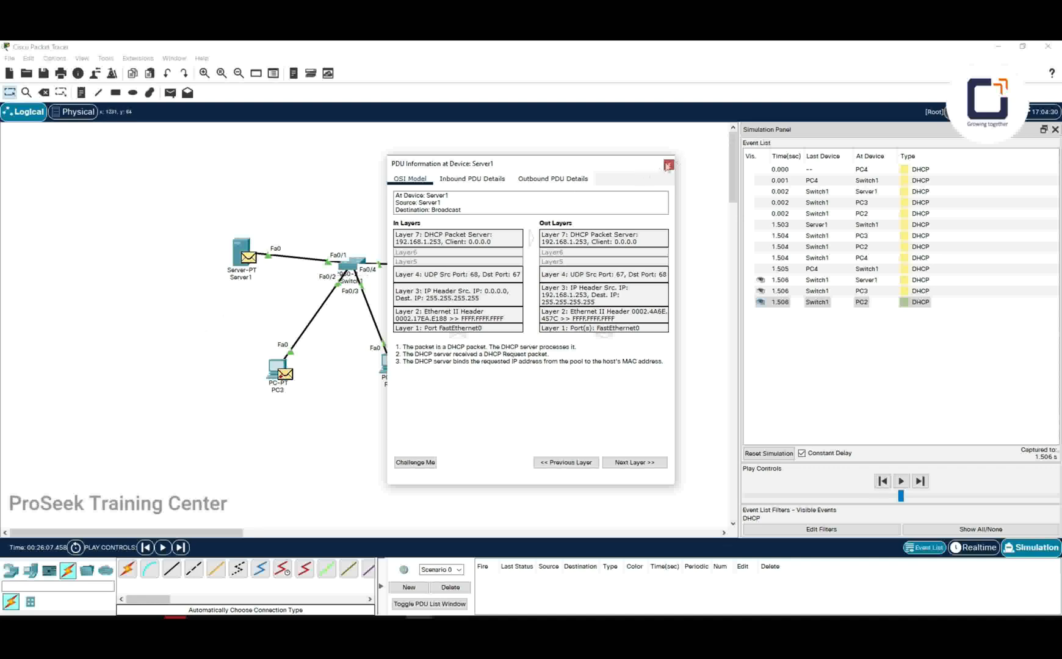
{"action": "left_click", "coordinate": [618, 238]}
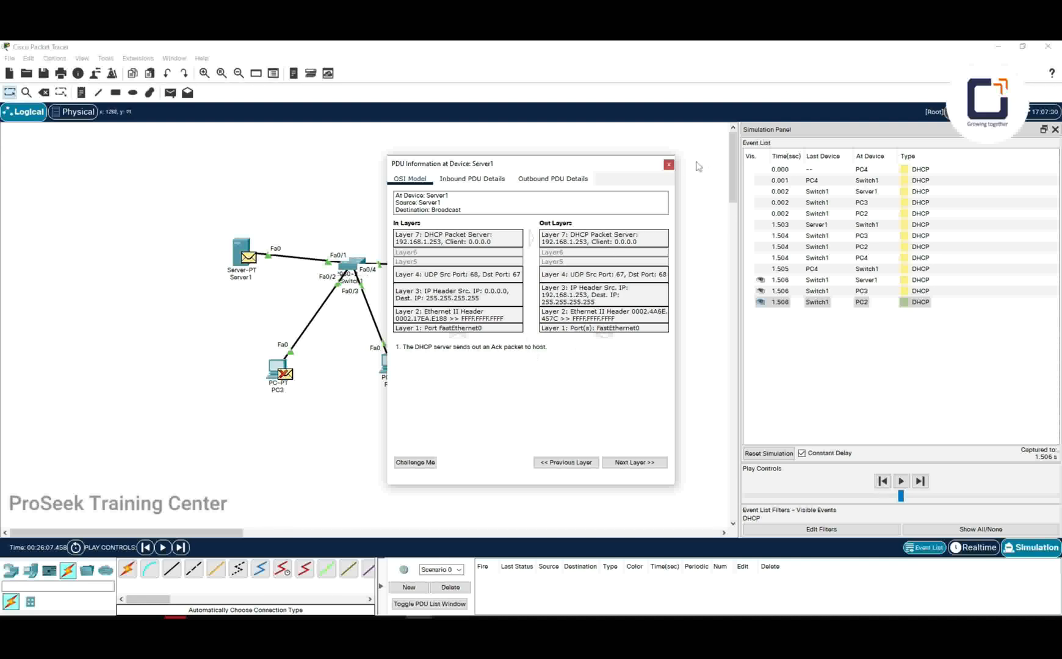
{"action": "left_click", "coordinate": [669, 164]}
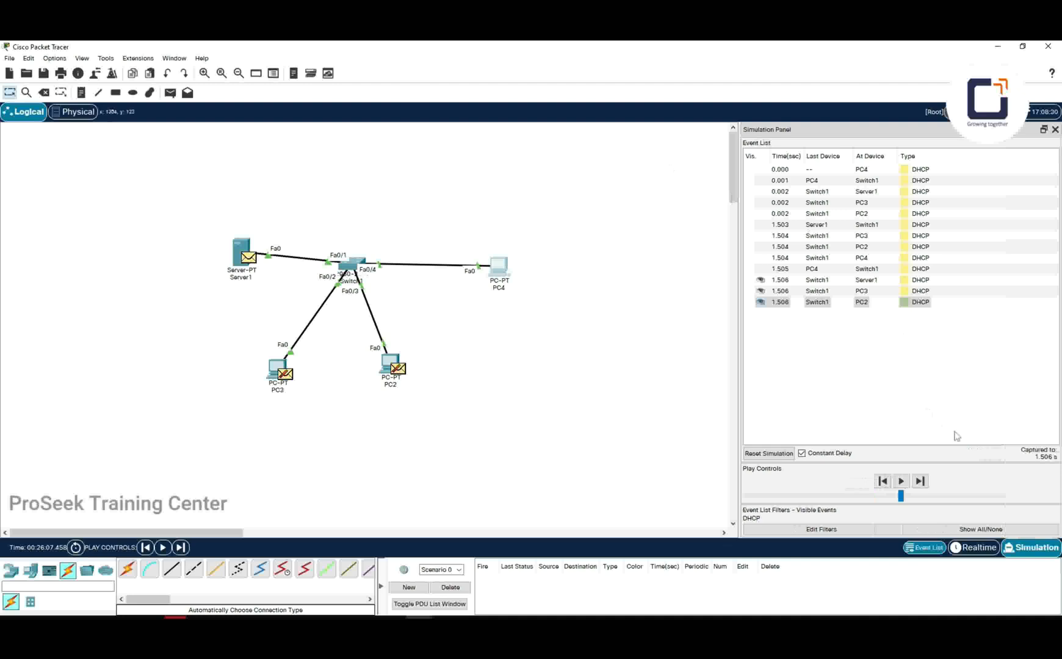
Advance the simulation two more events to send Server1's DHCP reply onward.
{"action": "left_click", "coordinate": [920, 481]}
{"action": "left_click", "coordinate": [920, 481]}
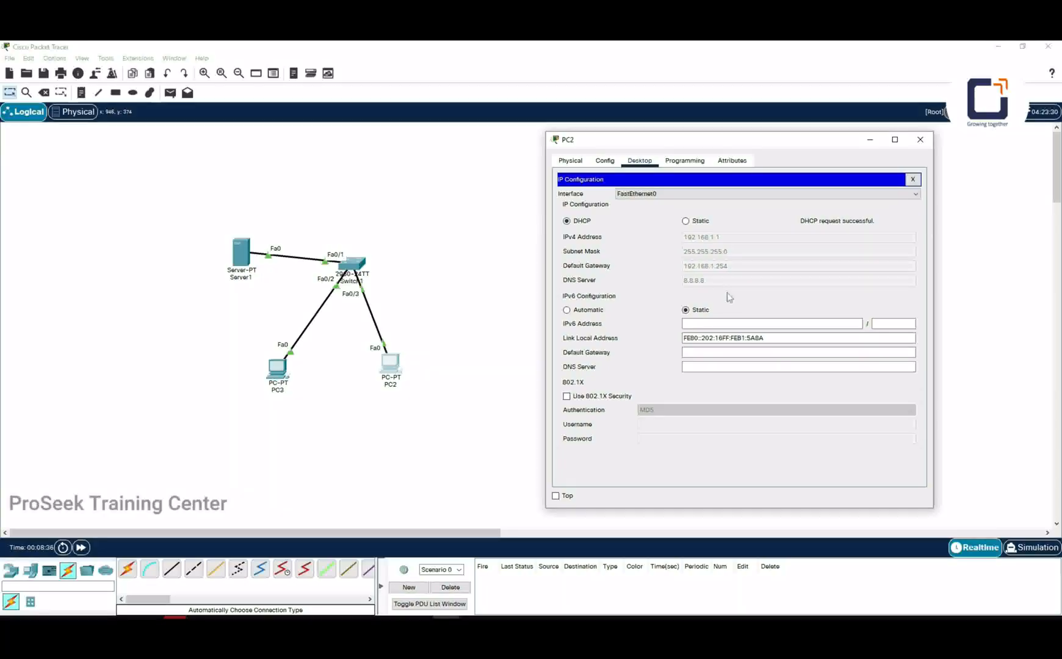
Run ipconfig in PC2's Command Prompt, maximize the window and highlight FastEthernet0's IPv4 address and default gateway.
{"action": "left_click", "coordinate": [913, 180]}
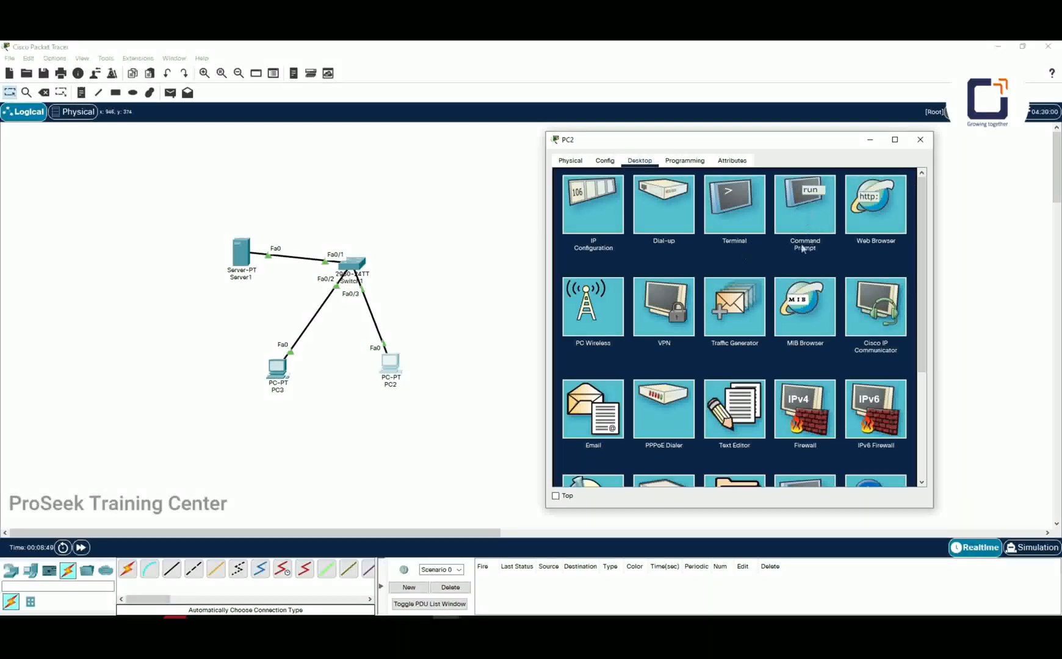
{"action": "left_click", "coordinate": [806, 205]}
{"action": "type", "text": "ipconfig"}
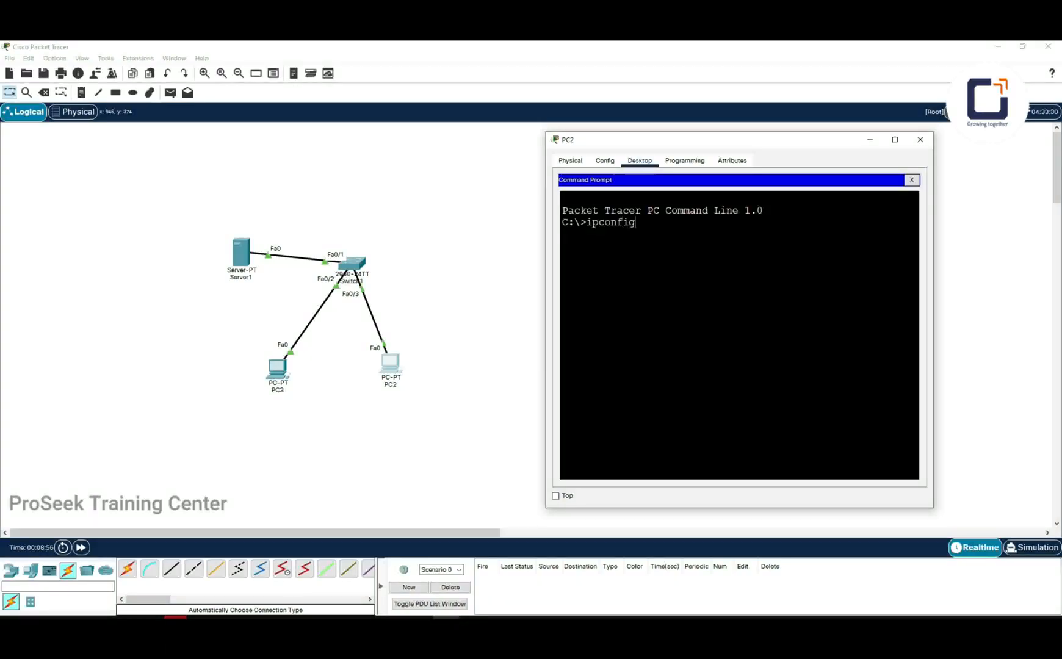
{"action": "key", "text": "Return"}
{"action": "left_click", "coordinate": [895, 139]}
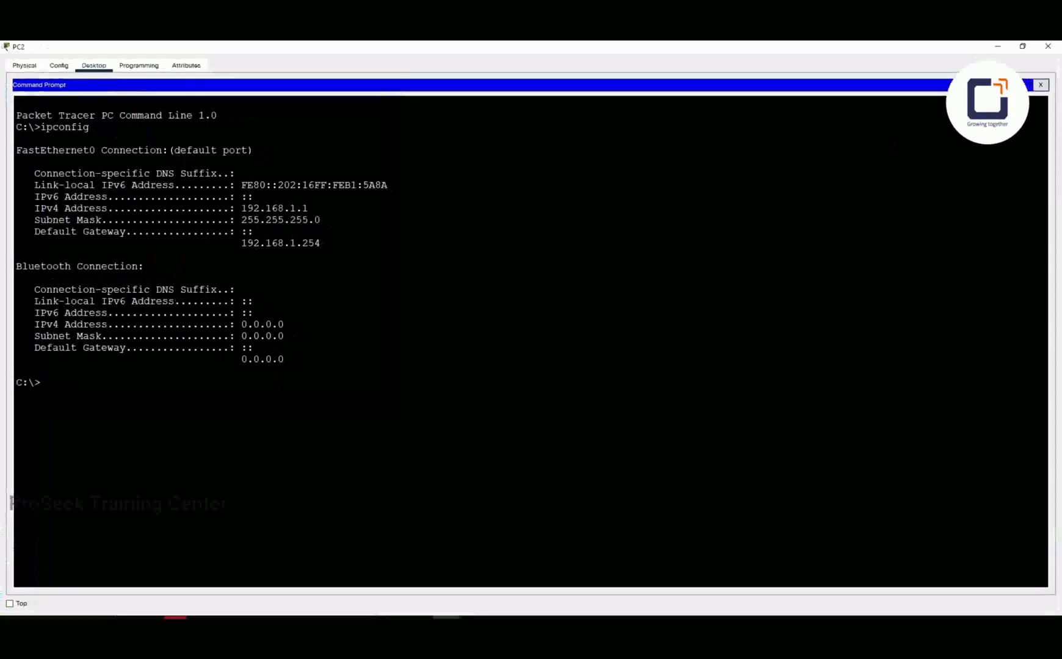
{"action": "left_click_drag", "start_coordinate": [236, 208], "coordinate": [309, 208]}
{"action": "left_click_drag", "start_coordinate": [236, 243], "coordinate": [321, 243]}
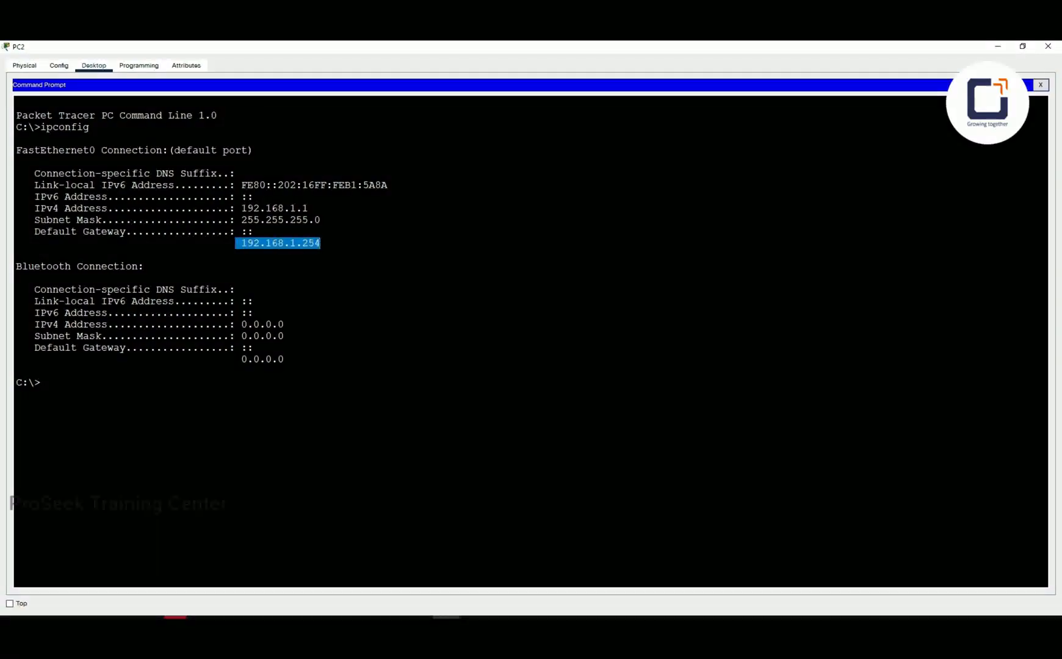